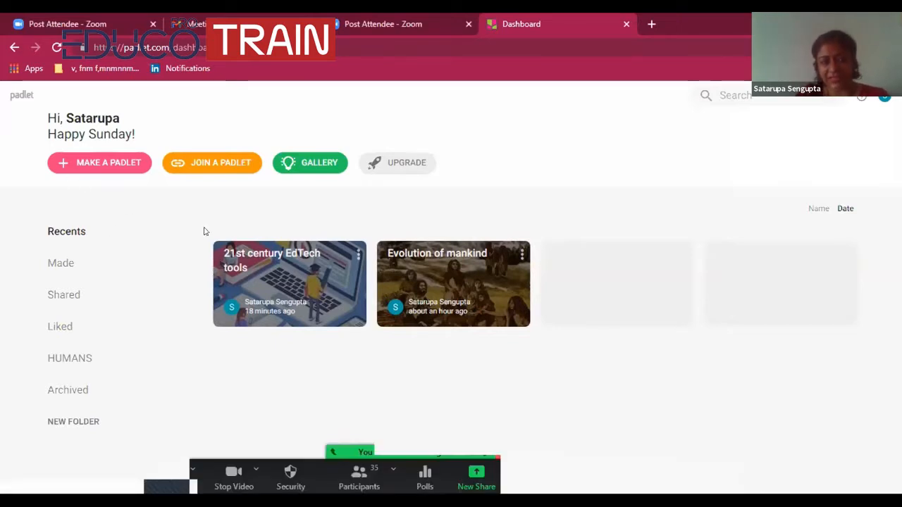
Step: Create a new padlet from the blank Wall layout
{"action": "left_click", "coordinate": [123, 167]}
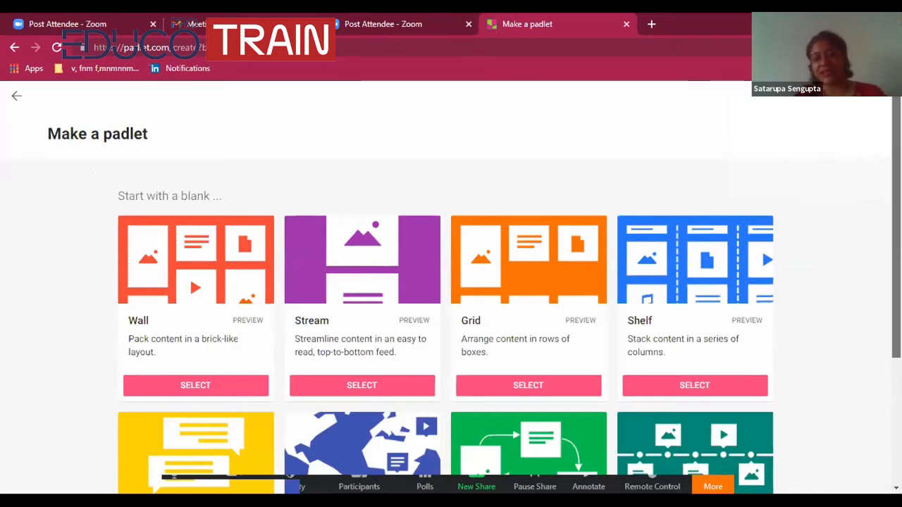
{"action": "scroll", "coordinate": [894, 232], "scroll_direction": "down", "scroll_amount": 1}
{"action": "scroll", "coordinate": [450, 282], "scroll_direction": "down", "scroll_amount": 1}
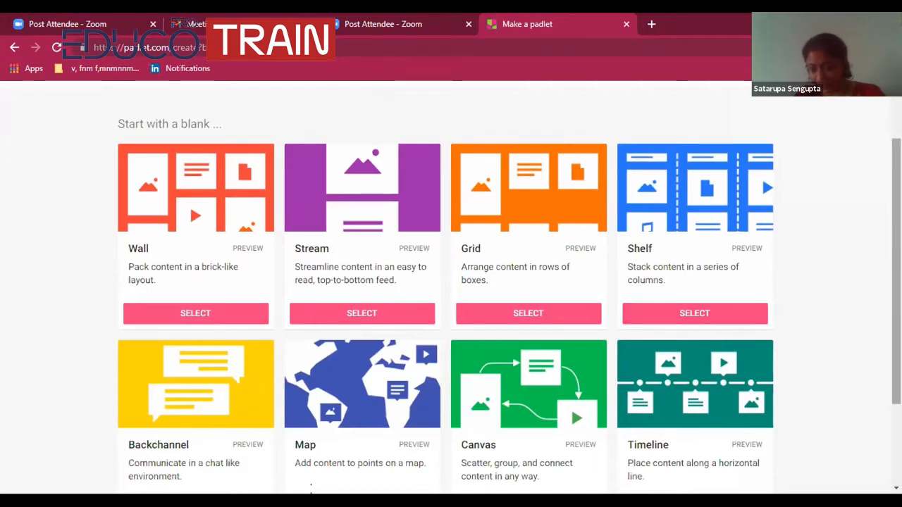
{"action": "scroll", "coordinate": [895, 282], "scroll_direction": "down", "scroll_amount": 1}
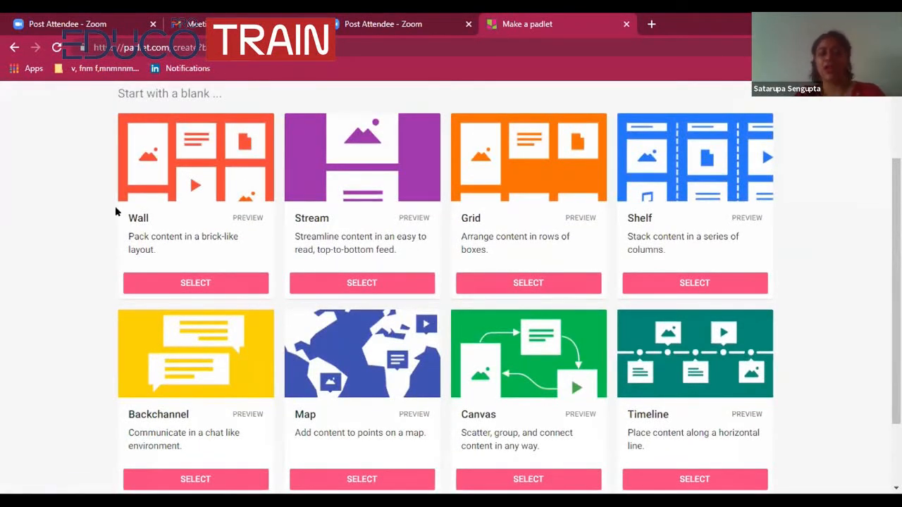
{"action": "left_click", "coordinate": [199, 286]}
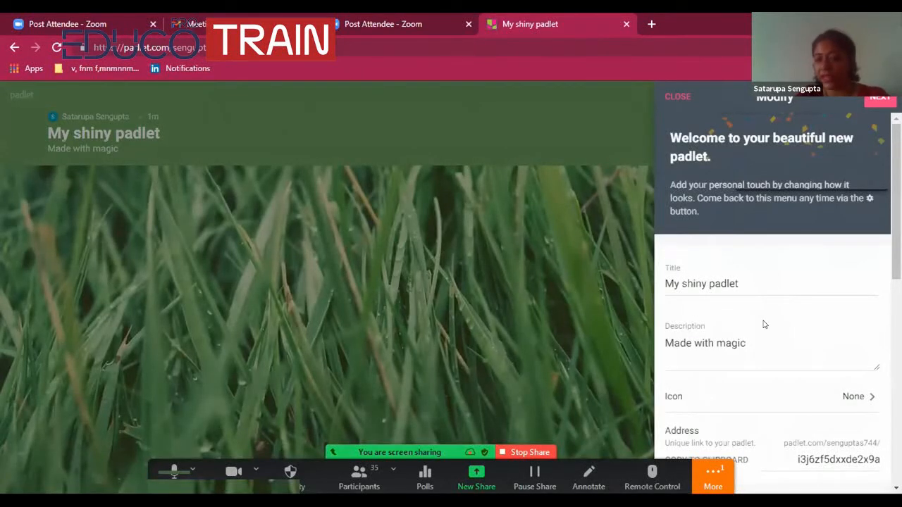
Step: Replace the padlet's default title with "Ed tech tools"
{"action": "left_click", "coordinate": [755, 276]}
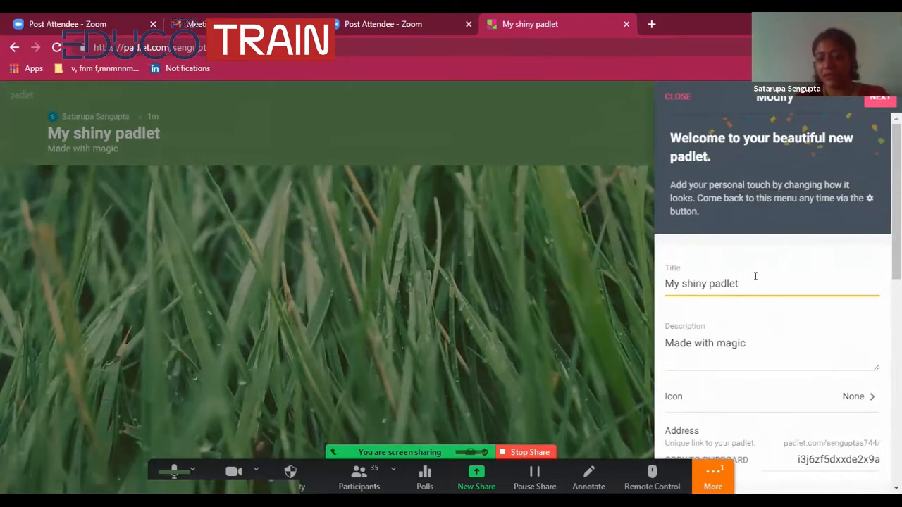
{"action": "key", "text": "BackSpace"}
{"action": "key", "text": "BackSpace"}
{"action": "key", "text": "BackSpace"}
{"action": "key", "text": "BackSpace"}
{"action": "key", "text": "BackSpace"}
{"action": "key", "text": "BackSpace"}
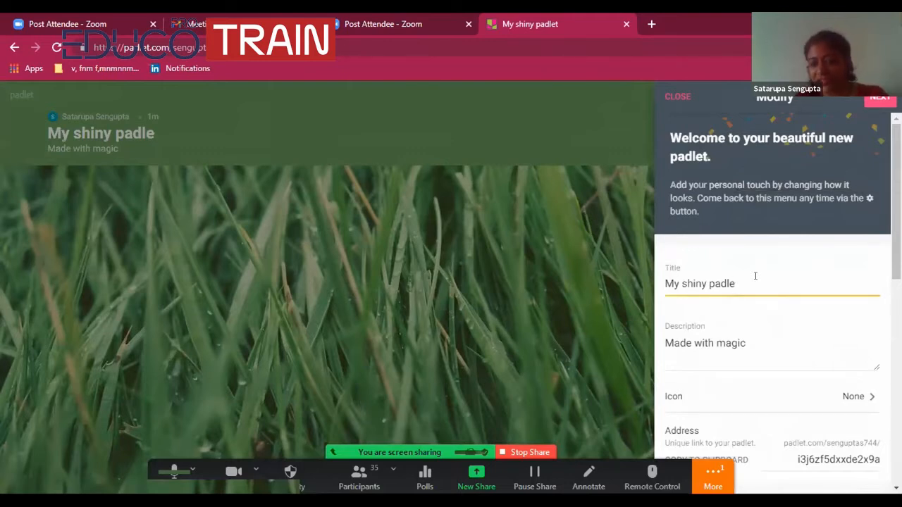
{"action": "key", "text": "BackSpace"}
{"action": "key", "text": "BackSpace"}
{"action": "key", "text": "BackSpace"}
{"action": "key", "text": "BackSpace"}
{"action": "key", "text": "BackSpace"}
{"action": "key", "text": "BackSpace"}
{"action": "key", "text": "BackSpace"}
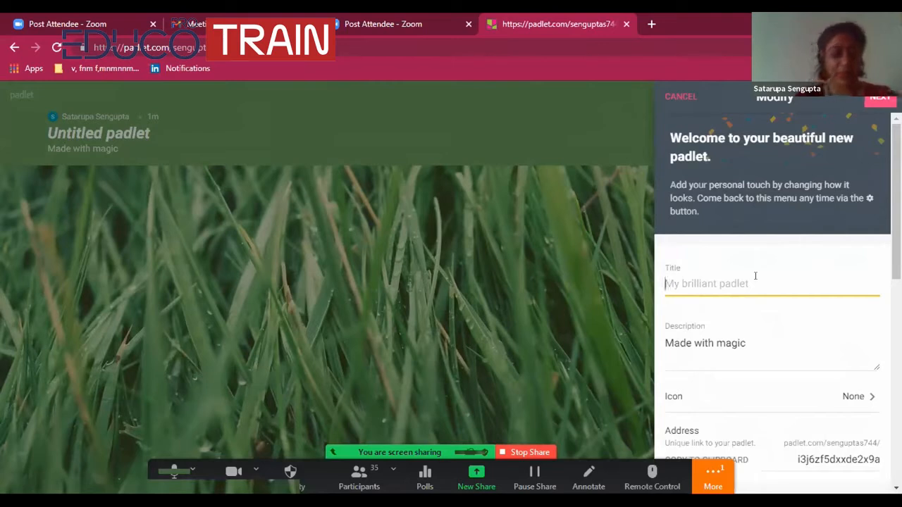
{"action": "type", "text": "Es"}
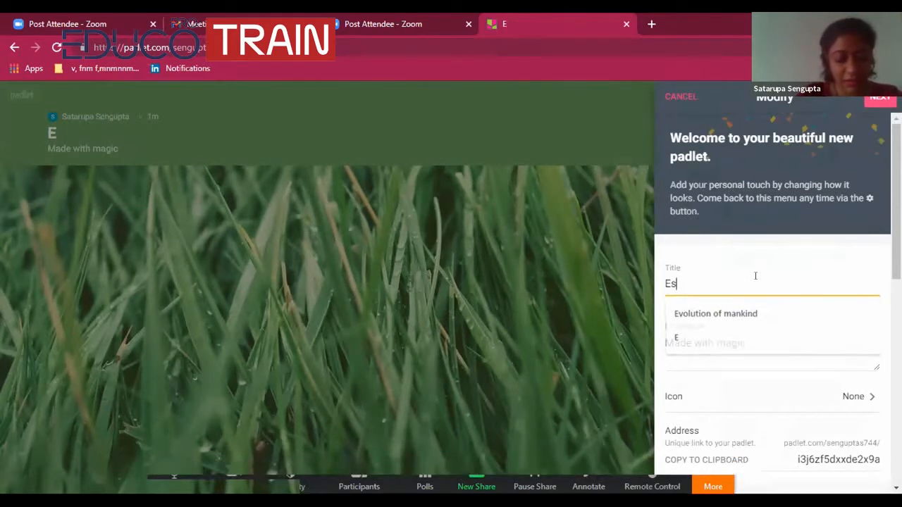
{"action": "key", "text": "BackSpace"}
{"action": "type", "text": "D tech"}
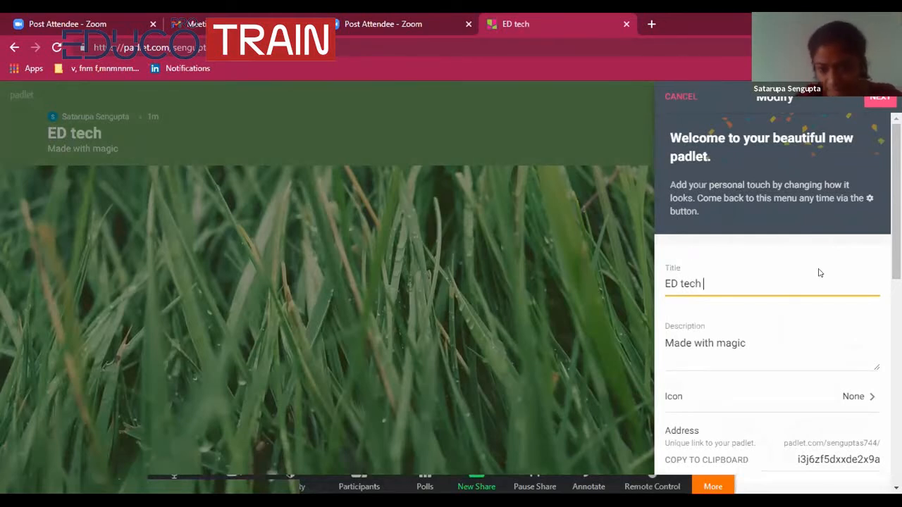
{"action": "type", "text": " tools"}
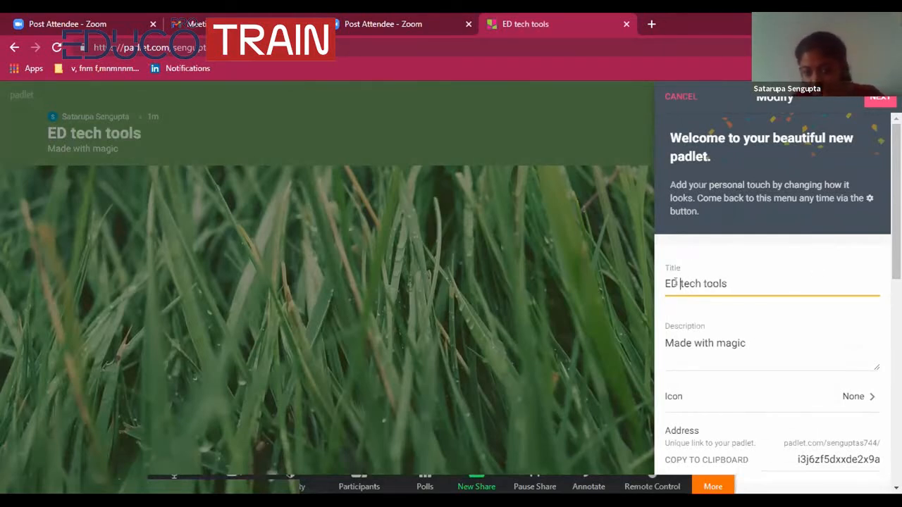
{"action": "key", "text": "BackSpace"}
{"action": "type", "text": "d"}
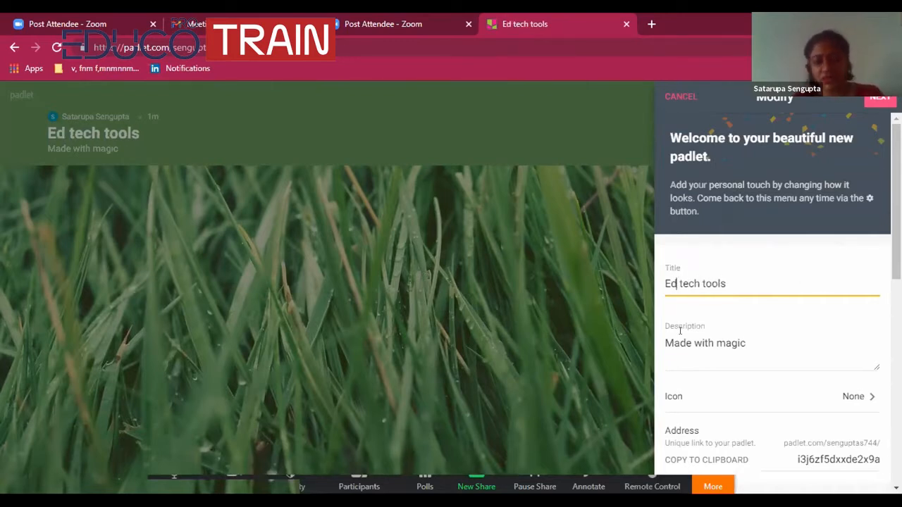
Step: Replace the padlet's default description with "Types & its features"
{"action": "left_click", "coordinate": [748, 339]}
{"action": "key", "text": "BackSpace"}
{"action": "key", "text": "BackSpace"}
{"action": "key", "text": "BackSpace"}
{"action": "key", "text": "BackSpace"}
{"action": "key", "text": "BackSpace"}
{"action": "key", "text": "BackSpace"}
{"action": "key", "text": "BackSpace"}
{"action": "key", "text": "BackSpace"}
{"action": "key", "text": "BackSpace"}
{"action": "key", "text": "BackSpace"}
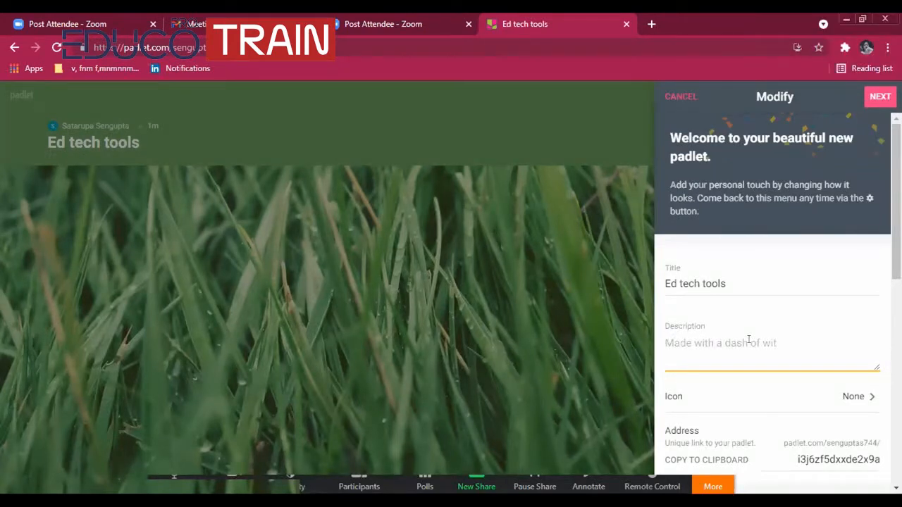
{"action": "type", "text": "Typ"}
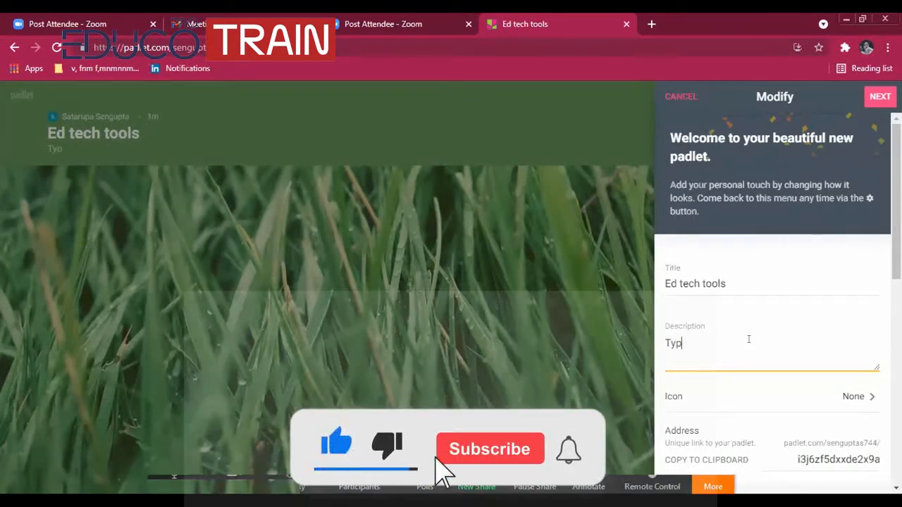
{"action": "type", "text": "es & its"}
{"action": "type", "text": " uses"}
{"action": "key", "text": "BackSpace"}
{"action": "key", "text": "BackSpace"}
{"action": "key", "text": "BackSpace"}
{"action": "type", "text": "features"}
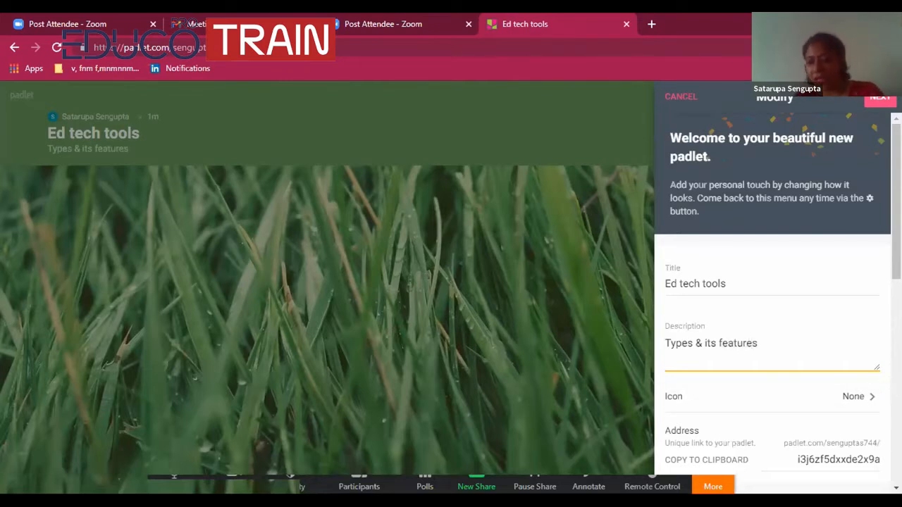
Step: Use the EdTech Digest "The Arts, Creativity & Technology" cover from the padlet drive as the padlet's own icon
{"action": "scroll", "coordinate": [772, 296], "scroll_direction": "down", "scroll_amount": 2}
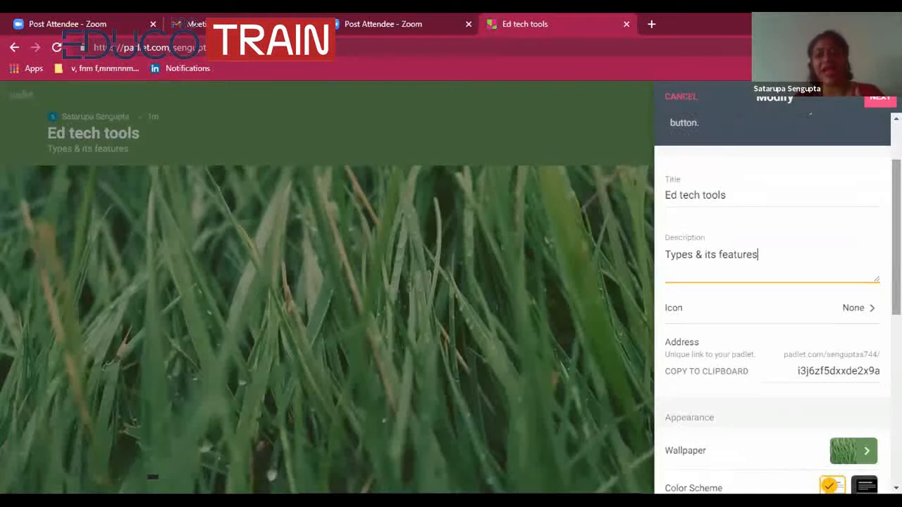
{"action": "left_click", "coordinate": [851, 303]}
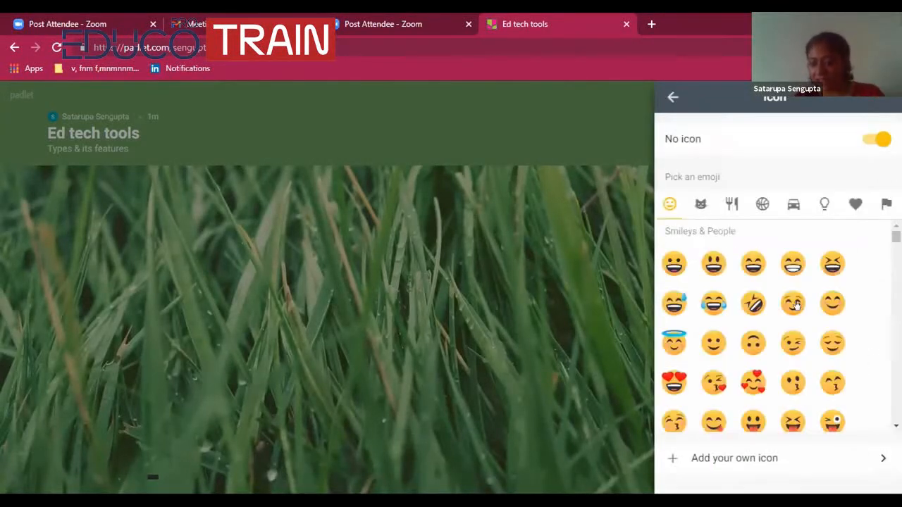
{"action": "left_click", "coordinate": [761, 459]}
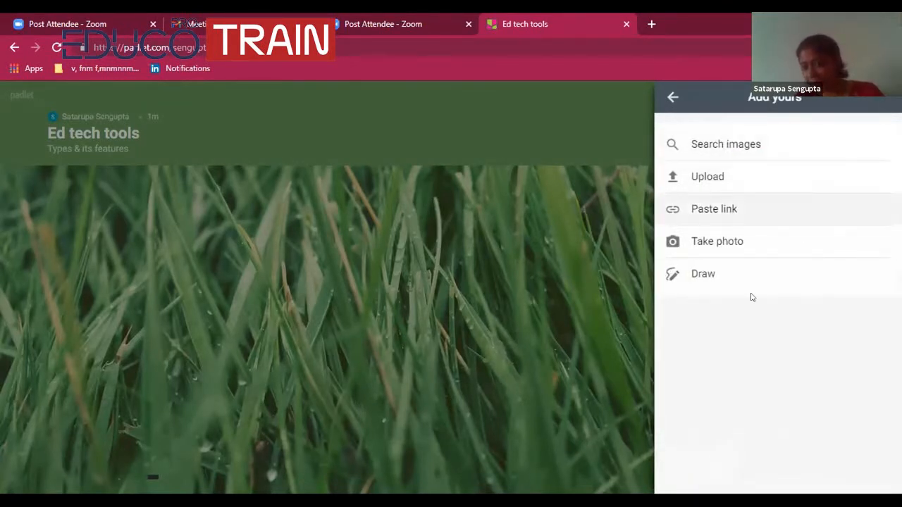
{"action": "left_click", "coordinate": [672, 97]}
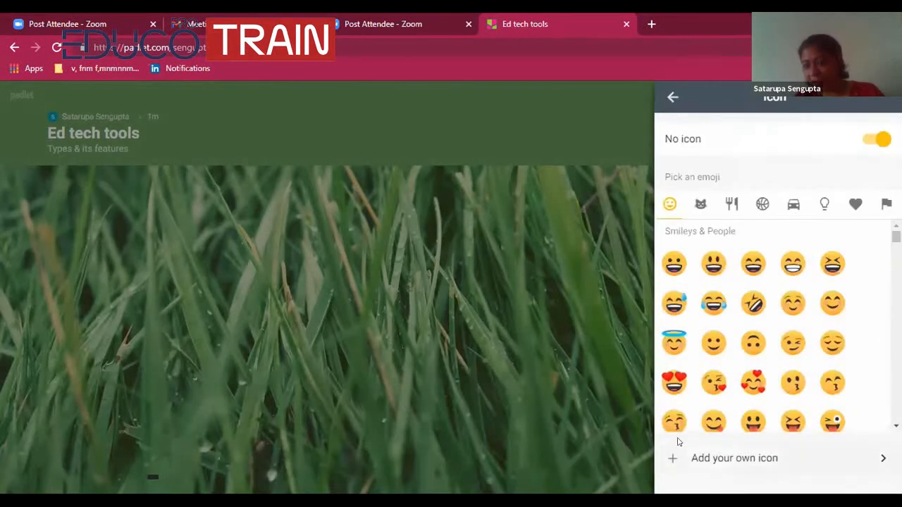
{"action": "left_click", "coordinate": [771, 459]}
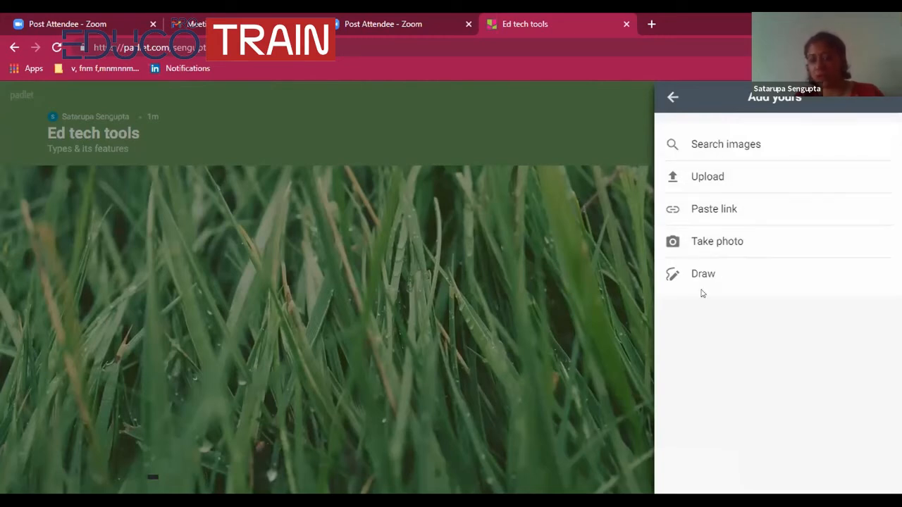
{"action": "left_click", "coordinate": [691, 177]}
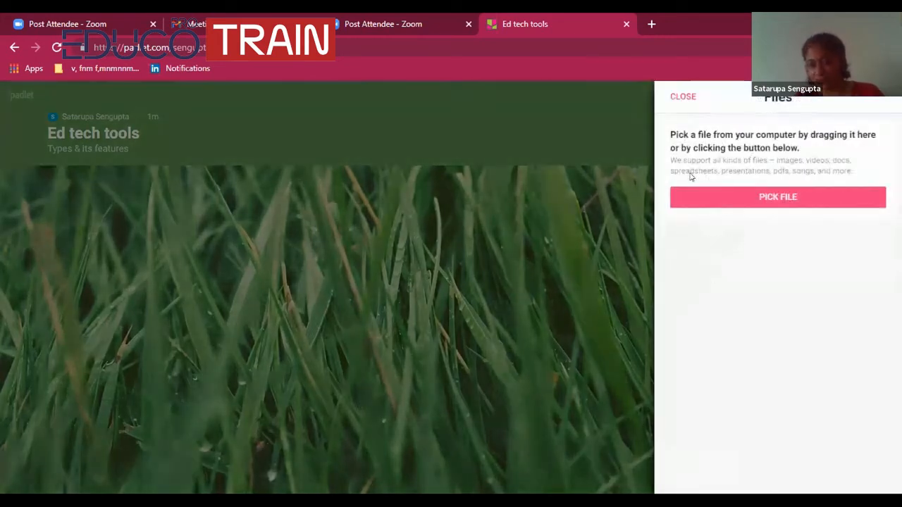
{"action": "scroll", "coordinate": [774, 303], "scroll_direction": "down", "scroll_amount": 5}
{"action": "scroll", "coordinate": [775, 303], "scroll_direction": "down", "scroll_amount": 4}
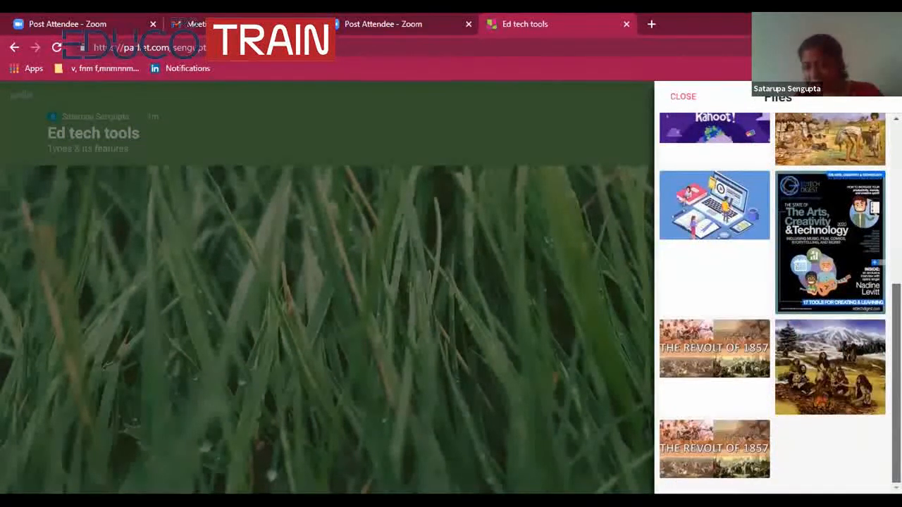
{"action": "scroll", "coordinate": [840, 350], "scroll_direction": "up", "scroll_amount": 3}
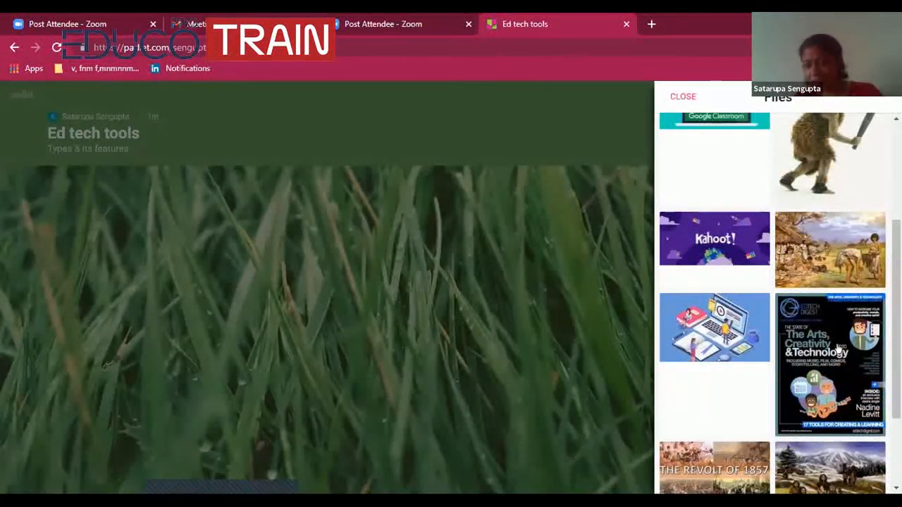
{"action": "left_click", "coordinate": [836, 348]}
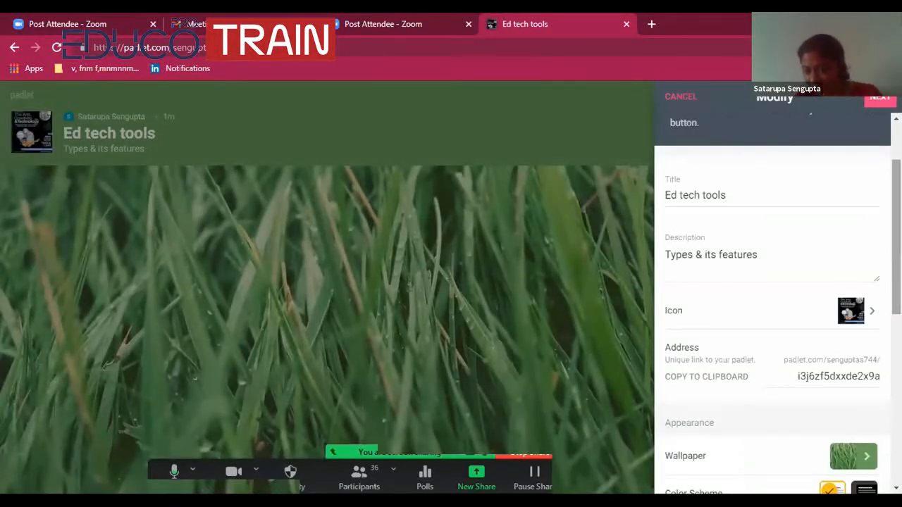
Step: Use the blue laptop and books illustration from the padlet drive as a custom wallpaper
{"action": "scroll", "coordinate": [848, 350], "scroll_direction": "down", "scroll_amount": 3}
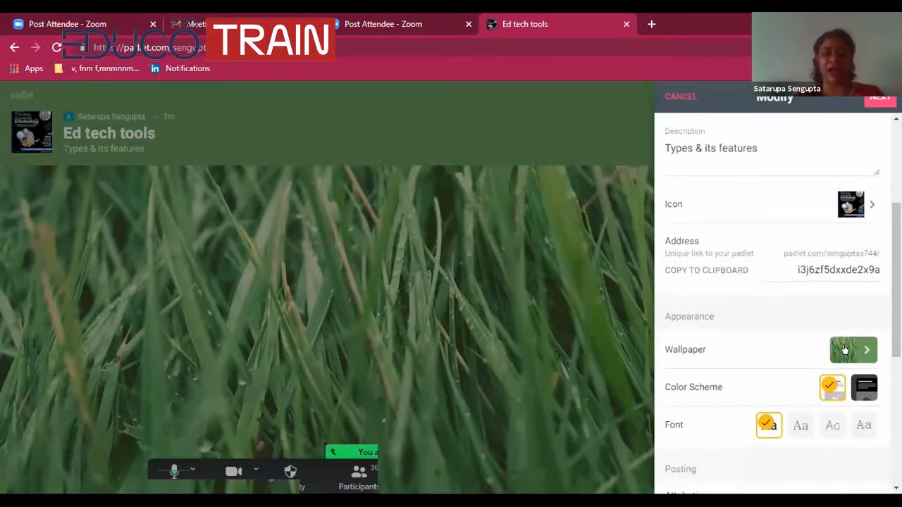
{"action": "left_click", "coordinate": [845, 350]}
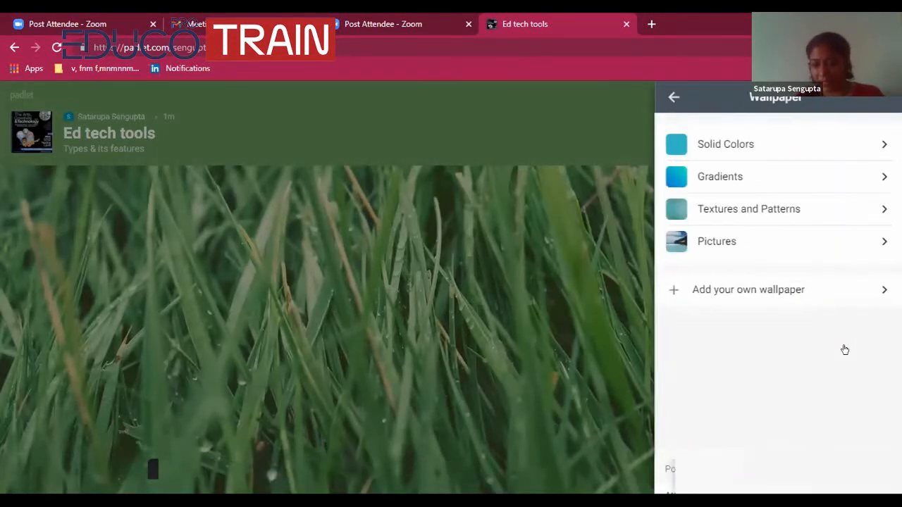
{"action": "left_click", "coordinate": [765, 296]}
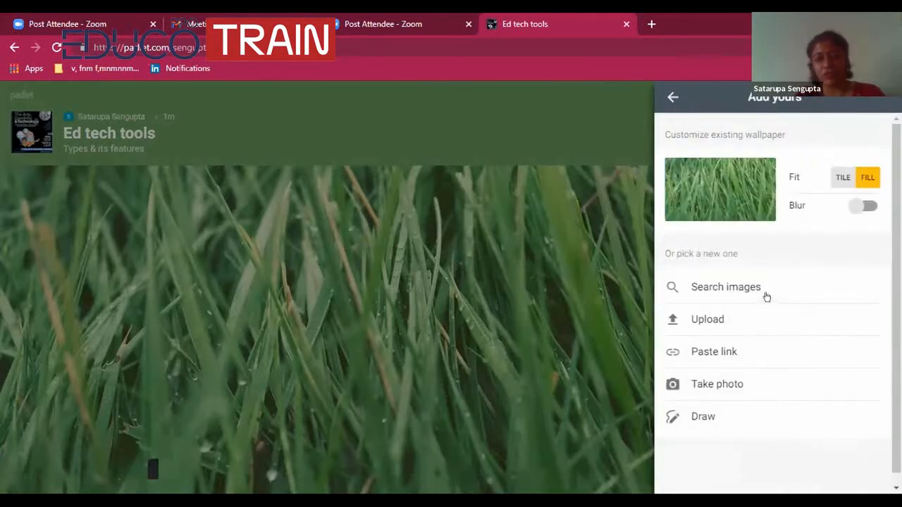
{"action": "left_click", "coordinate": [722, 319]}
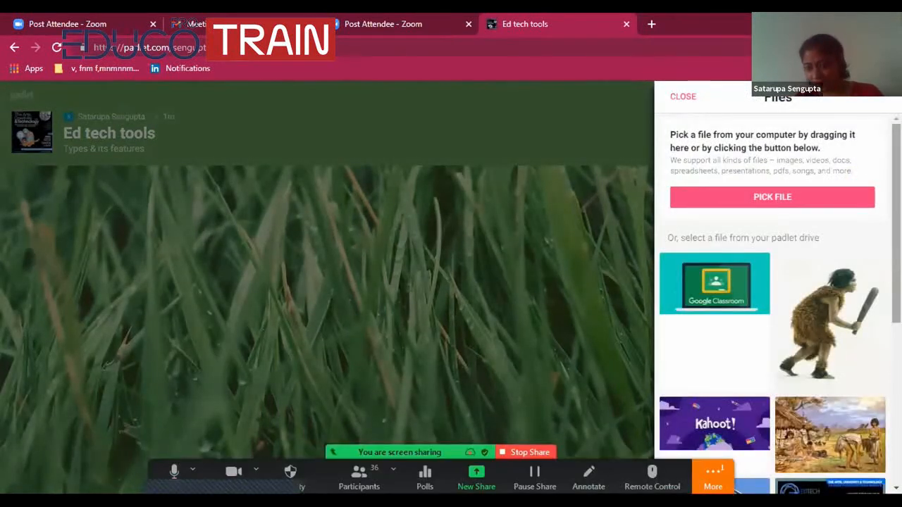
{"action": "scroll", "coordinate": [737, 491], "scroll_direction": "down", "scroll_amount": 4}
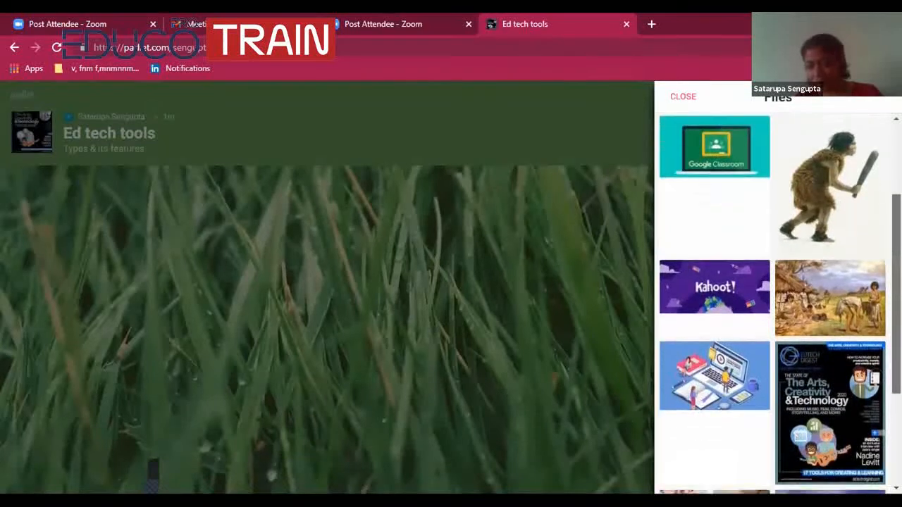
{"action": "left_click", "coordinate": [718, 355]}
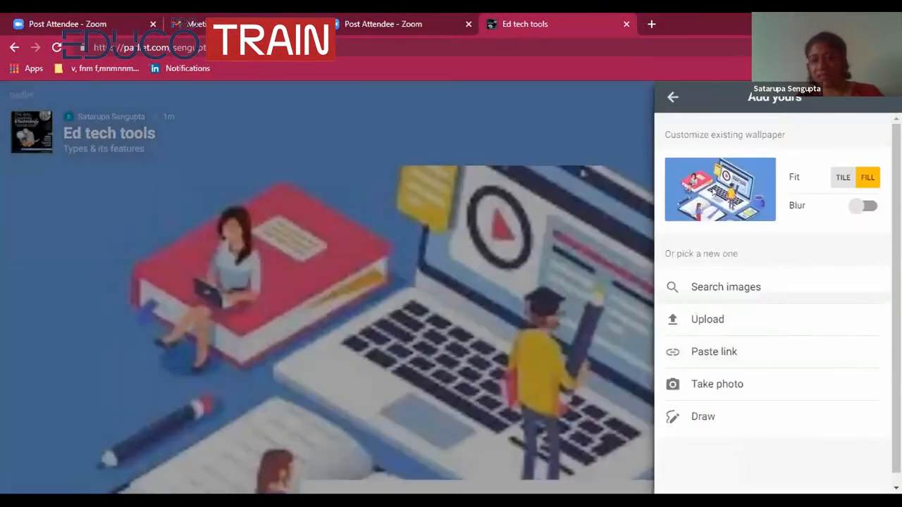
Step: Set the wallpaper fit to Tile and return to the main padlet settings
{"action": "left_click", "coordinate": [842, 181]}
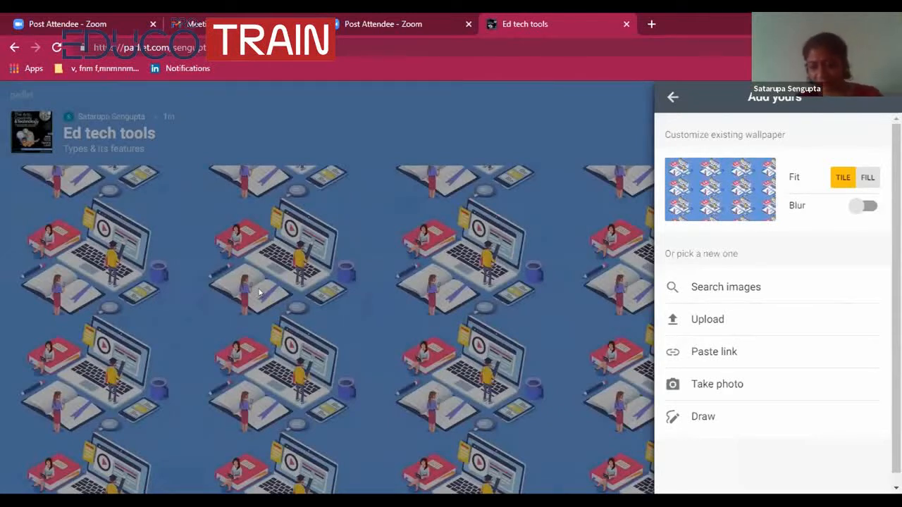
{"action": "left_click", "coordinate": [672, 97]}
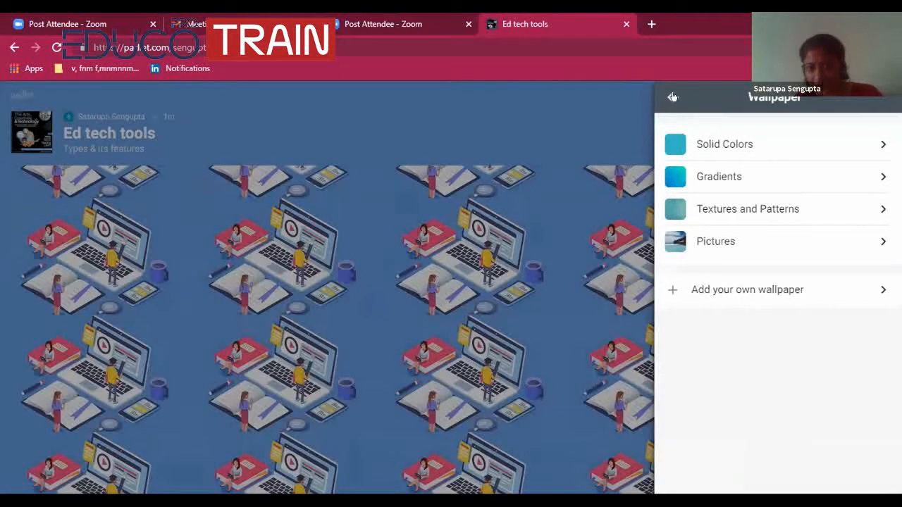
{"action": "left_click", "coordinate": [672, 96]}
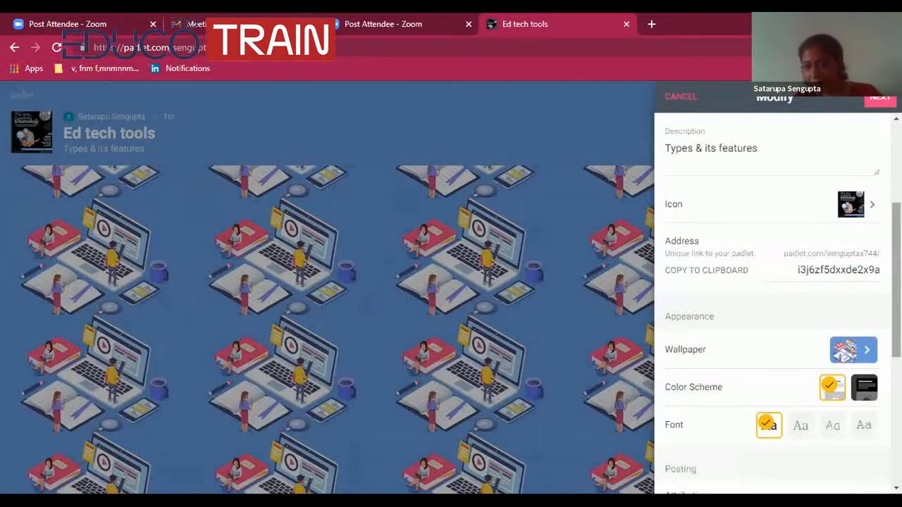
Step: Change the padlet's font to the second option, a serif typeface
{"action": "scroll", "coordinate": [819, 291], "scroll_direction": "down", "scroll_amount": 3}
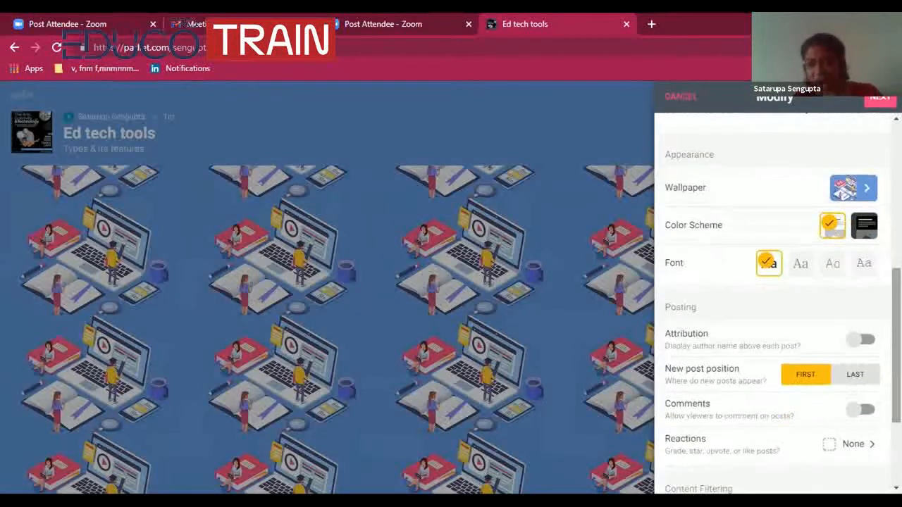
{"action": "left_click", "coordinate": [798, 263]}
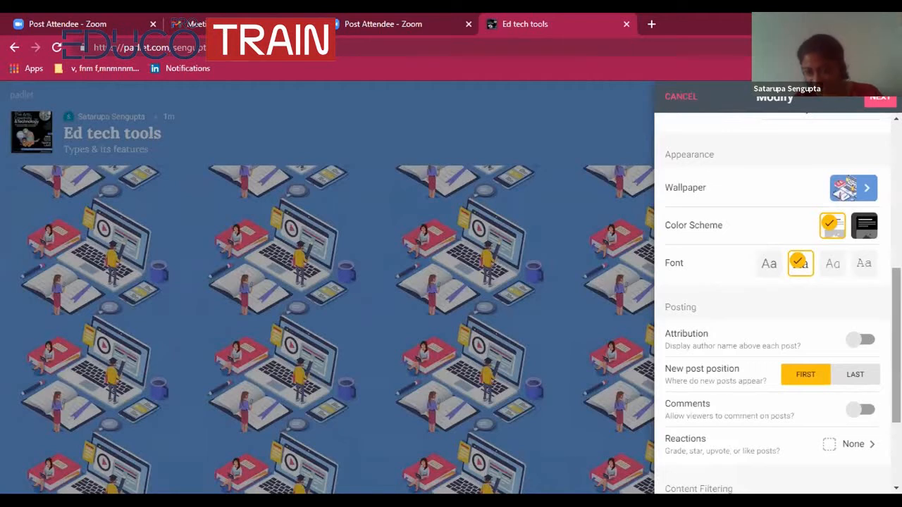
{"action": "scroll", "coordinate": [896, 345], "scroll_direction": "down", "scroll_amount": 3}
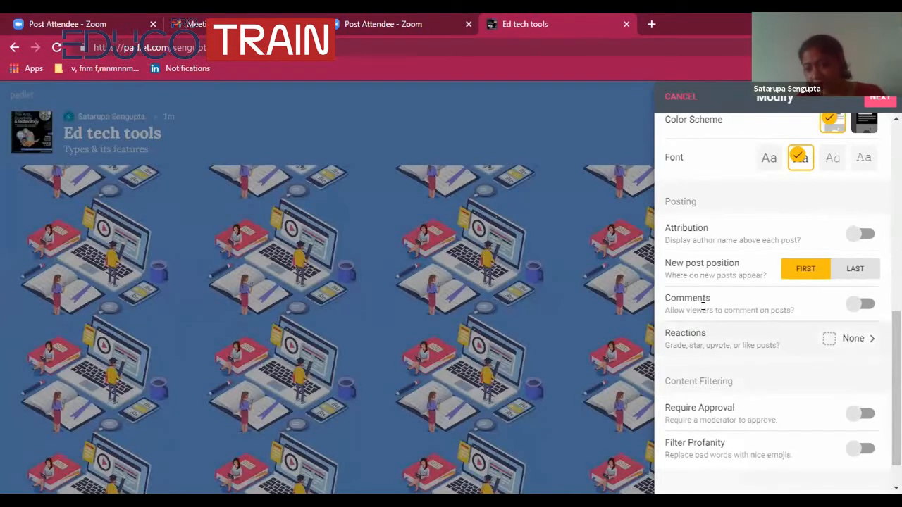
Step: Allow viewers to comment on posts and set the post reactions to Like
{"action": "left_click", "coordinate": [853, 305]}
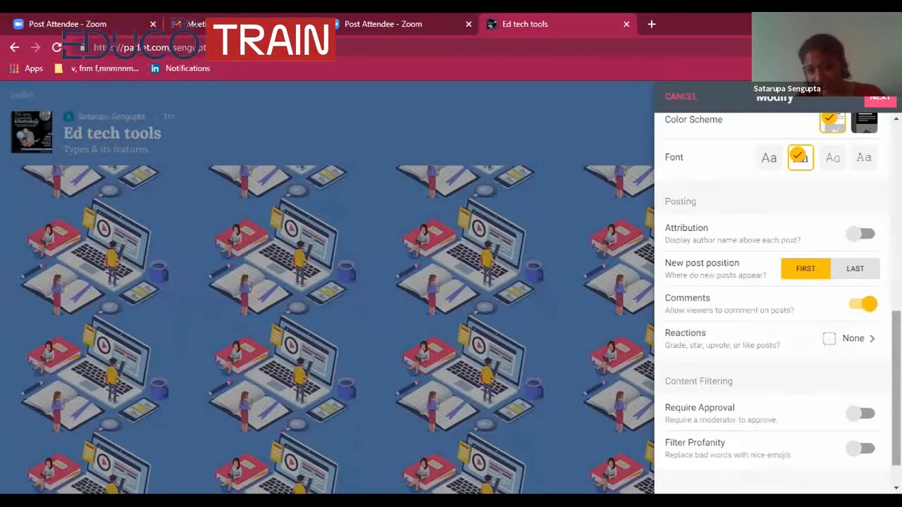
{"action": "left_click", "coordinate": [694, 339]}
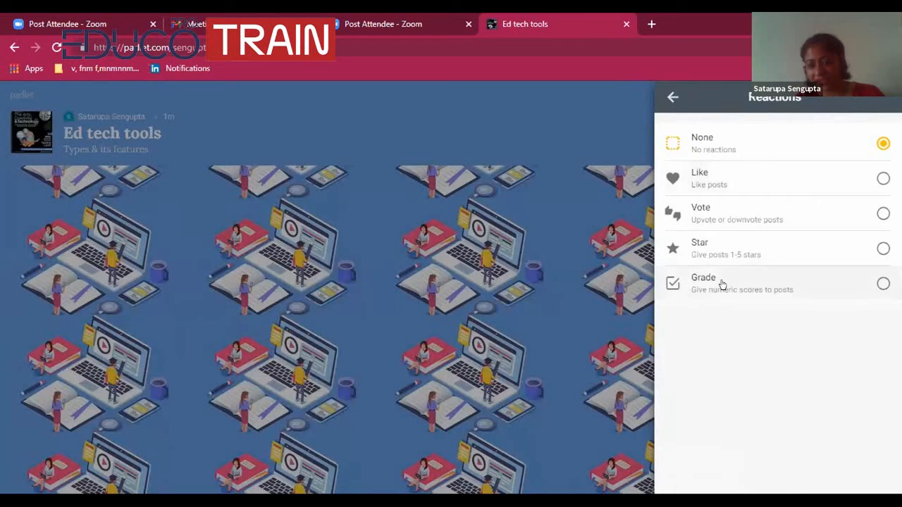
{"action": "left_click", "coordinate": [882, 179]}
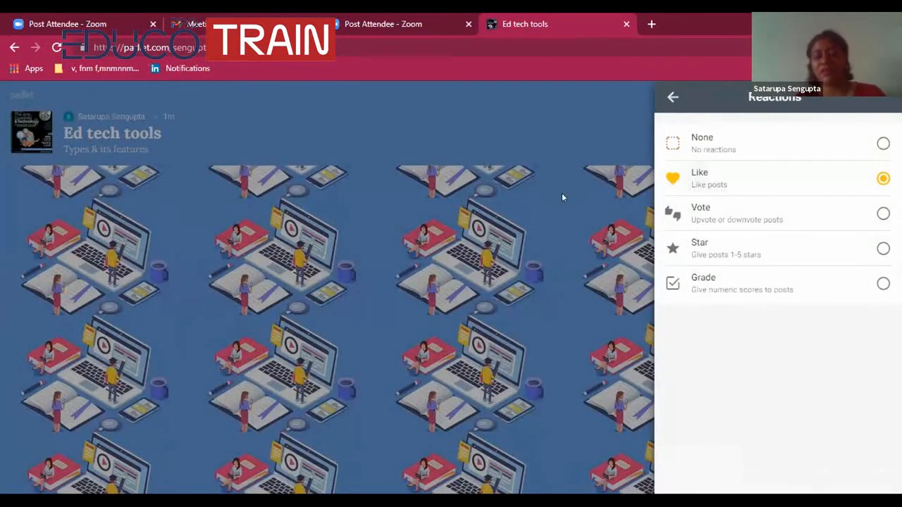
{"action": "left_click", "coordinate": [672, 96]}
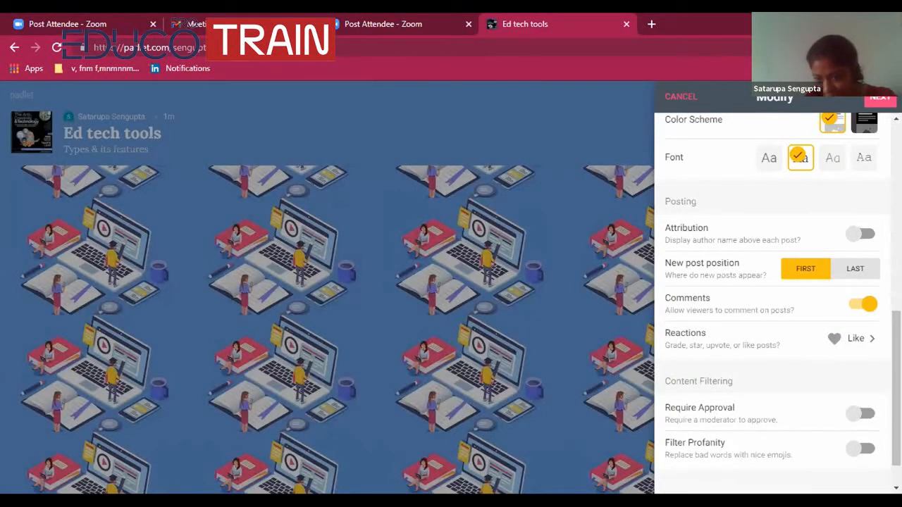
Step: Finish the padlet's settings and open the wall for posting
{"action": "left_click_drag", "start_coordinate": [896, 414], "coordinate": [896, 343]}
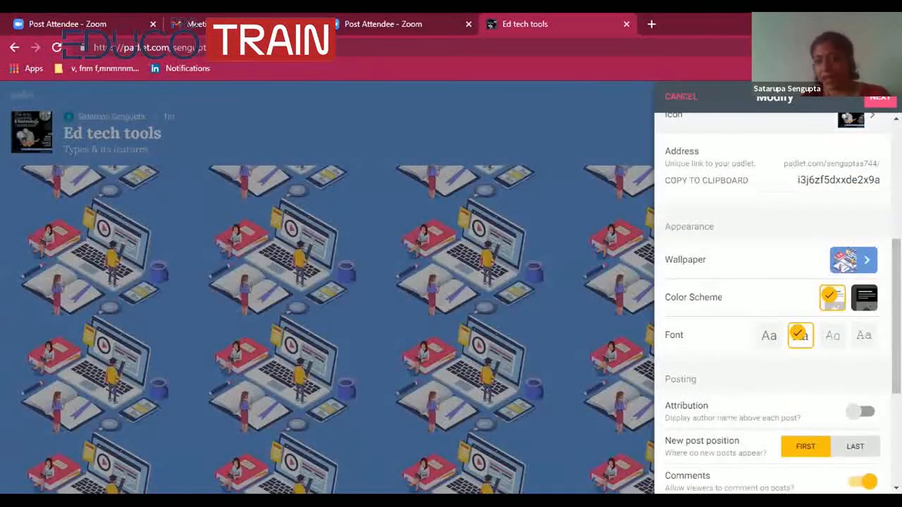
{"action": "left_click", "coordinate": [877, 101]}
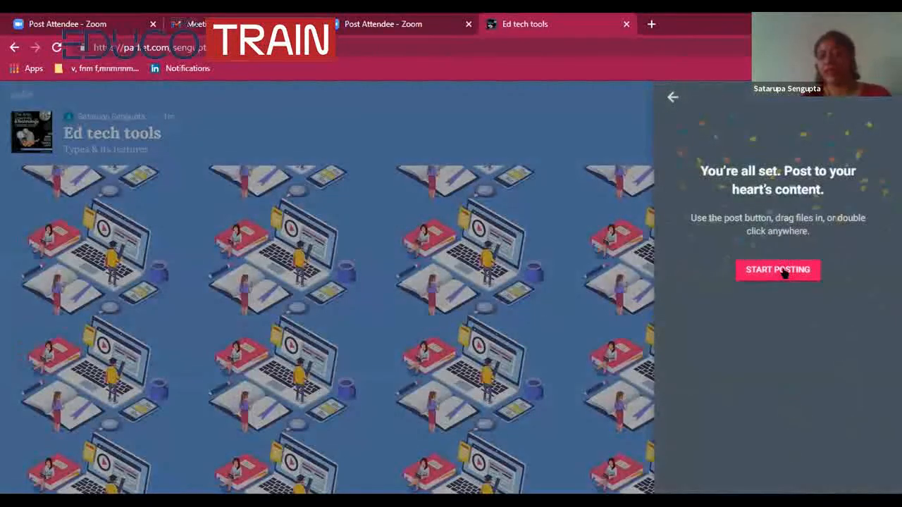
{"action": "left_click", "coordinate": [782, 271]}
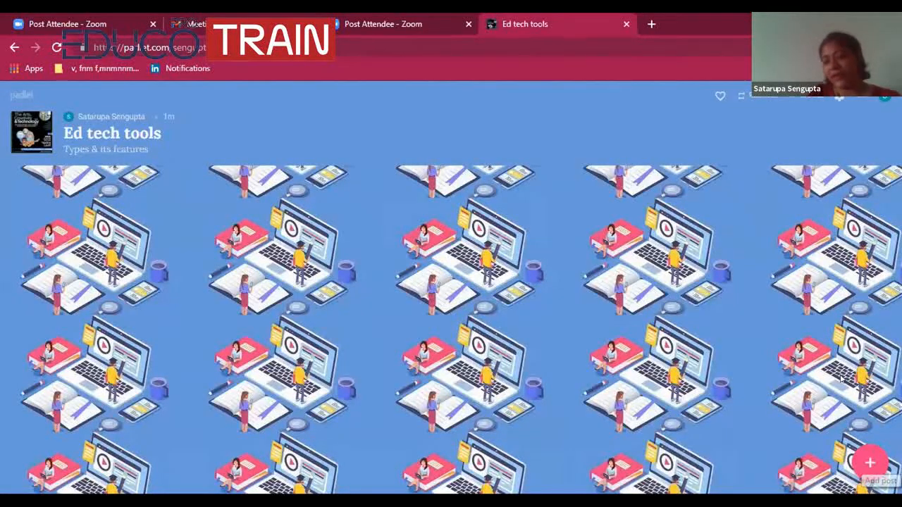
Step: Add a post titled "Google Classroom" with the text "creates class , posts"
{"action": "left_click", "coordinate": [868, 460]}
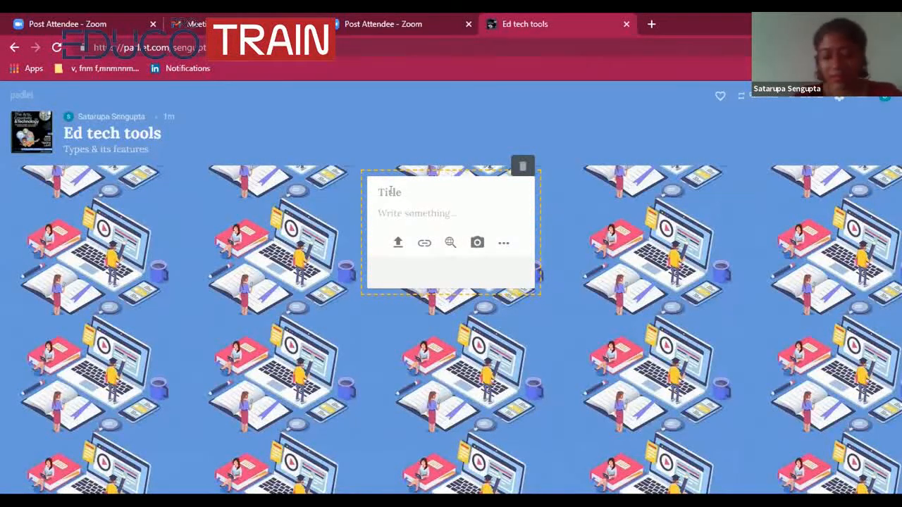
{"action": "type", "text": "Google Classroom"}
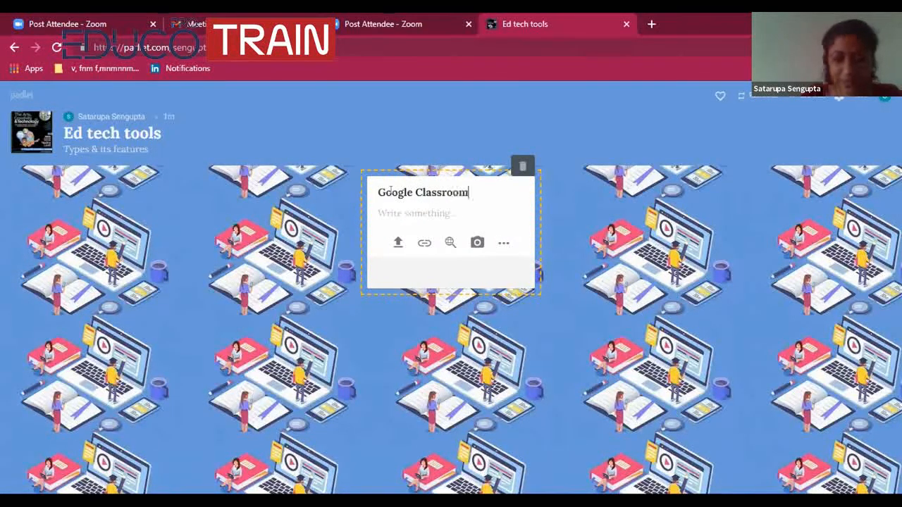
{"action": "left_click", "coordinate": [409, 210]}
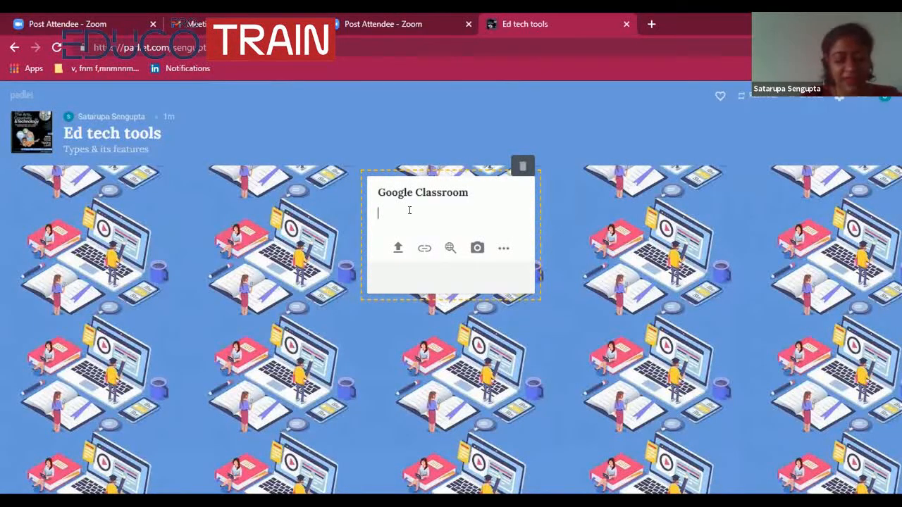
{"action": "type", "text": "crea"}
{"action": "type", "text": "tes clas"}
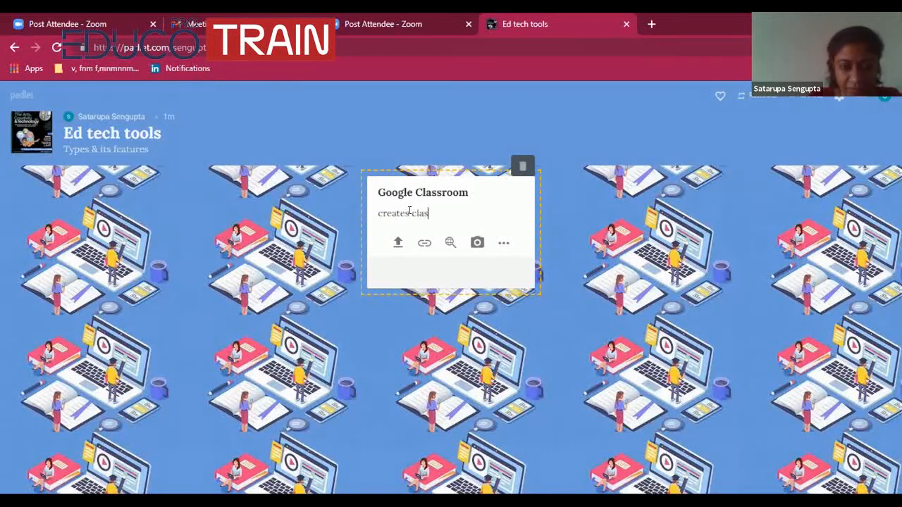
{"action": "type", "text": "s . posts"}
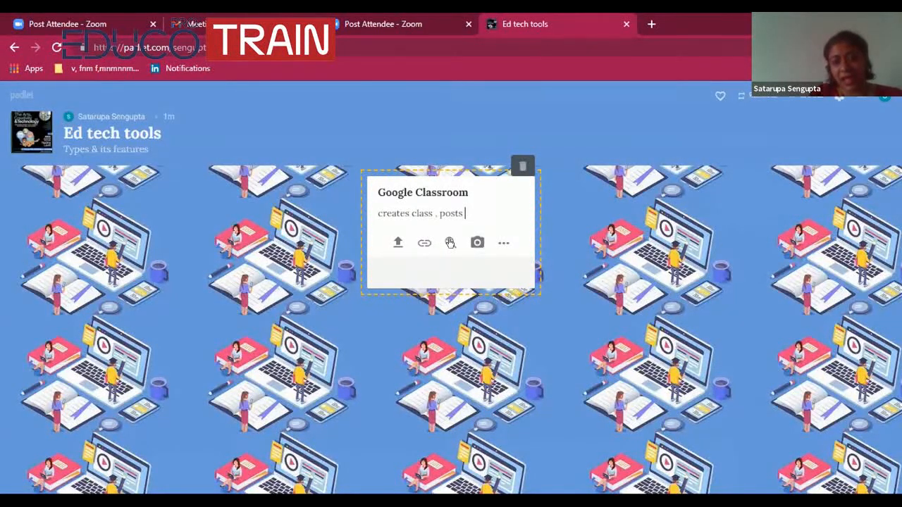
Step: Attach the first image found for "Google Classroom", the Classroom logo on a laptop, and publish the post
{"action": "left_click", "coordinate": [504, 244]}
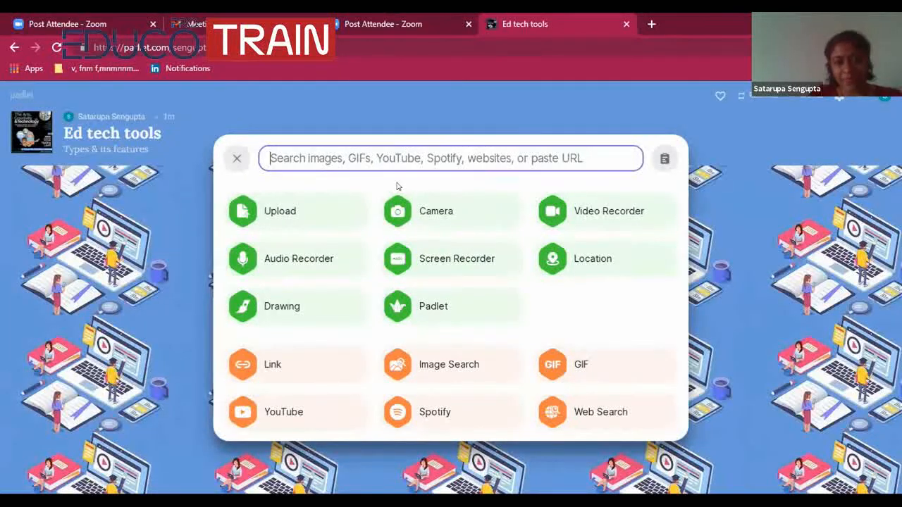
{"action": "left_click", "coordinate": [417, 150]}
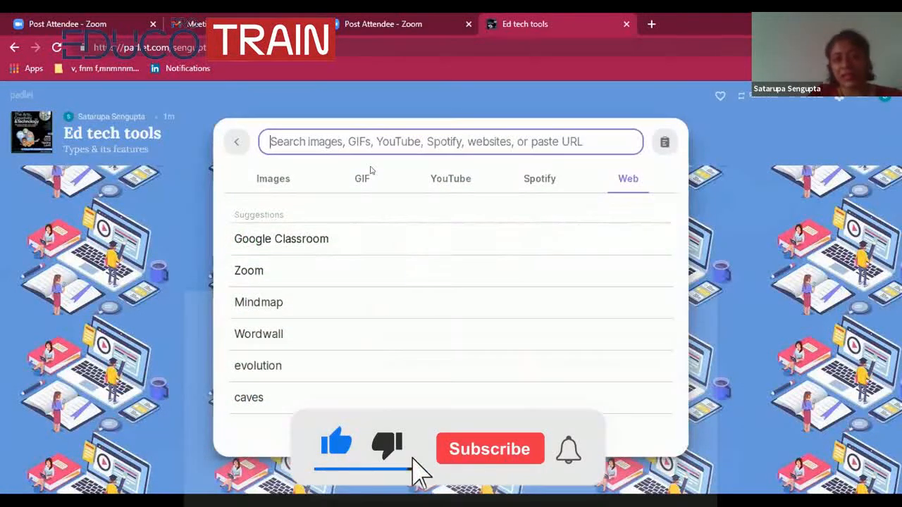
{"action": "left_click", "coordinate": [266, 252]}
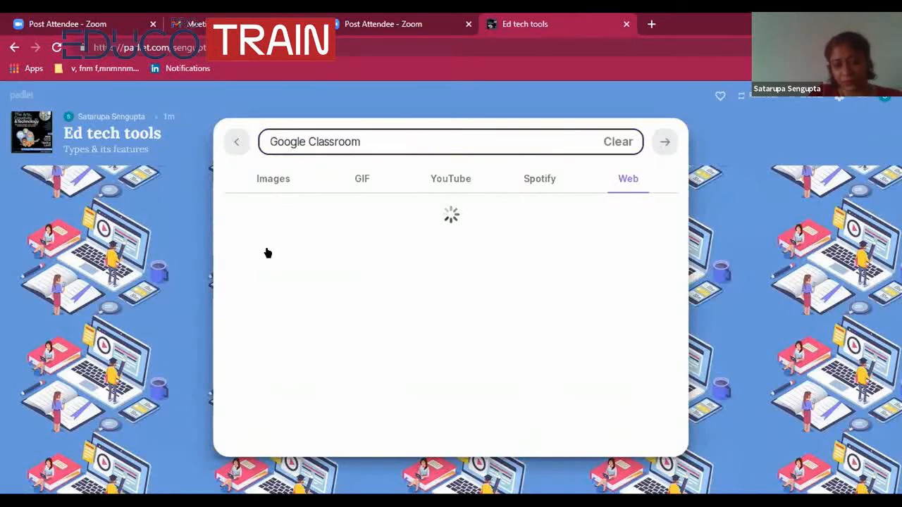
{"action": "left_click", "coordinate": [271, 180]}
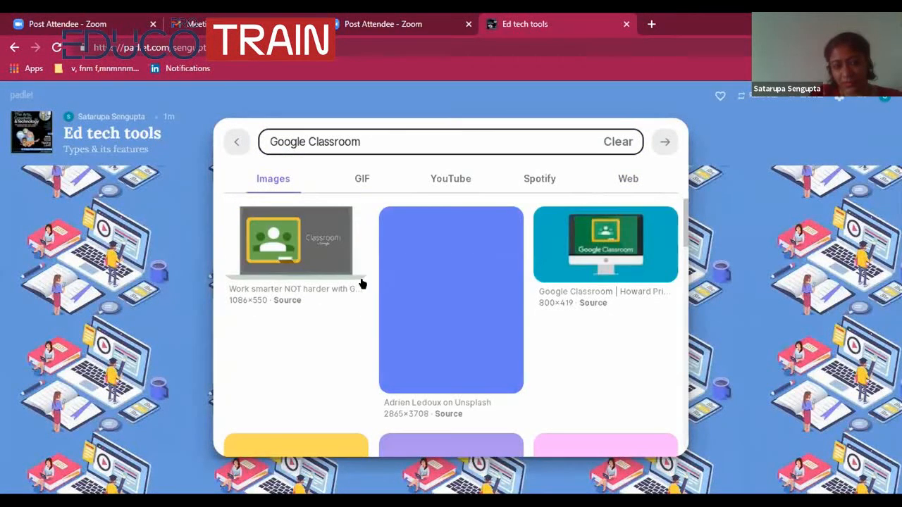
{"action": "left_click", "coordinate": [280, 231]}
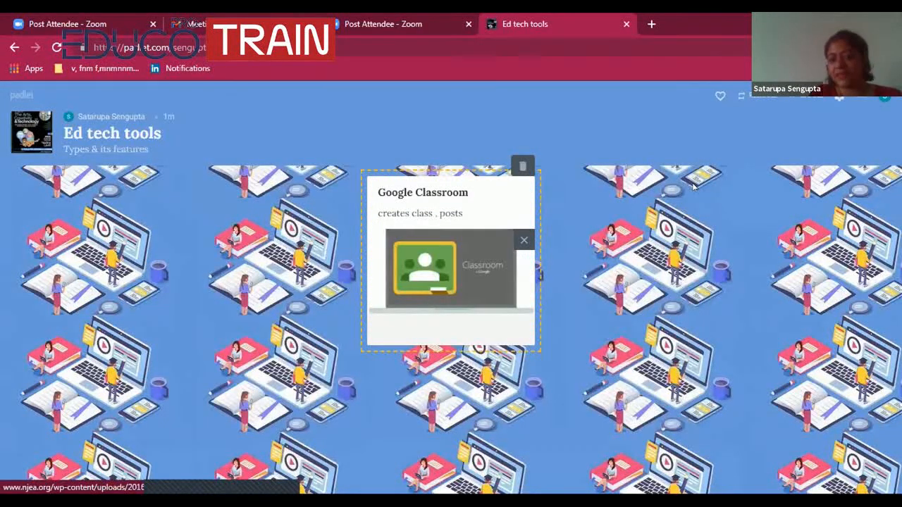
{"action": "left_click", "coordinate": [673, 306]}
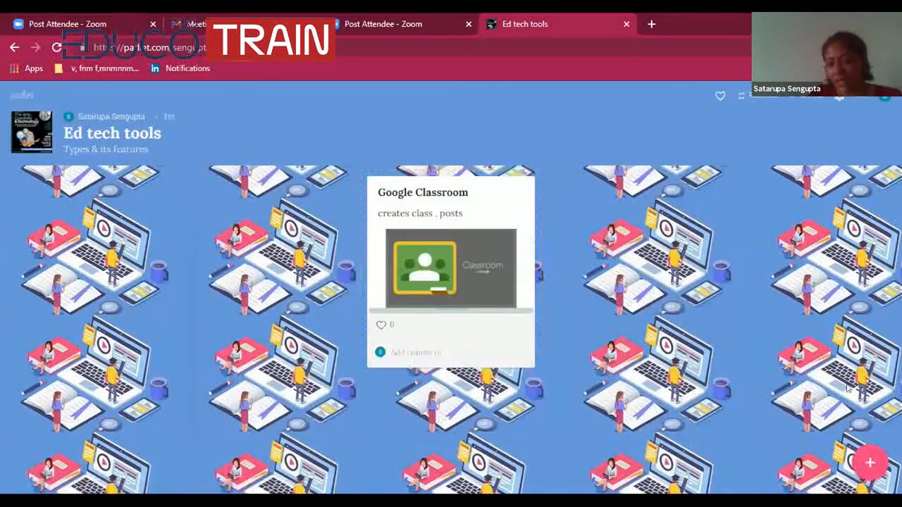
Step: Add a post titled "Kahoot" with the text "game based learning tool"
{"action": "left_click", "coordinate": [870, 463]}
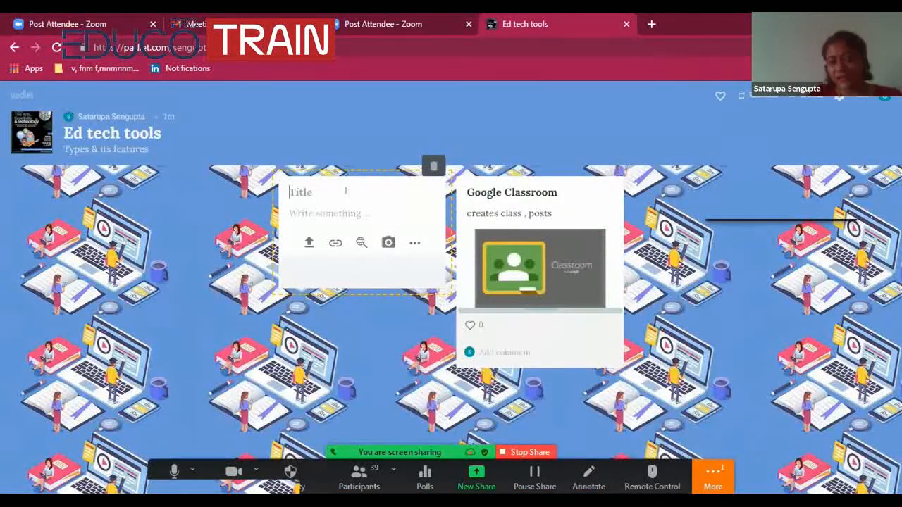
{"action": "type", "text": "Kahoot"}
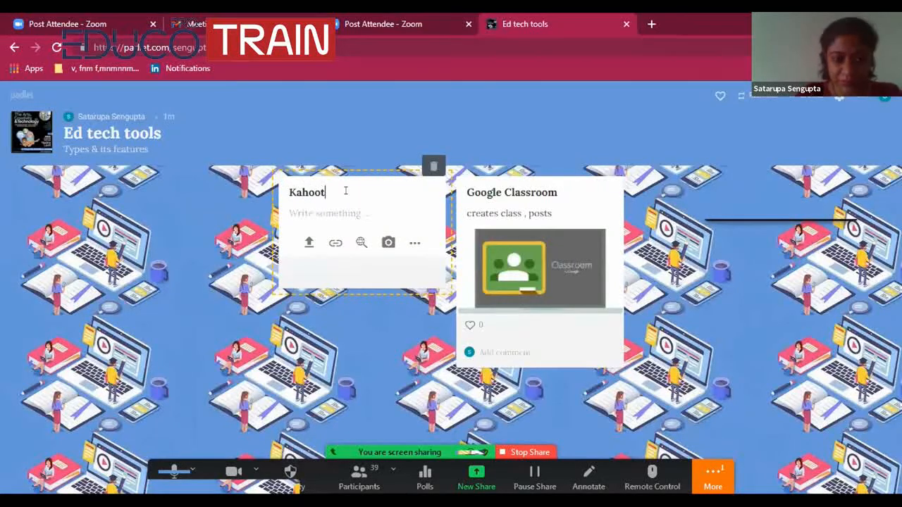
{"action": "left_click", "coordinate": [303, 210]}
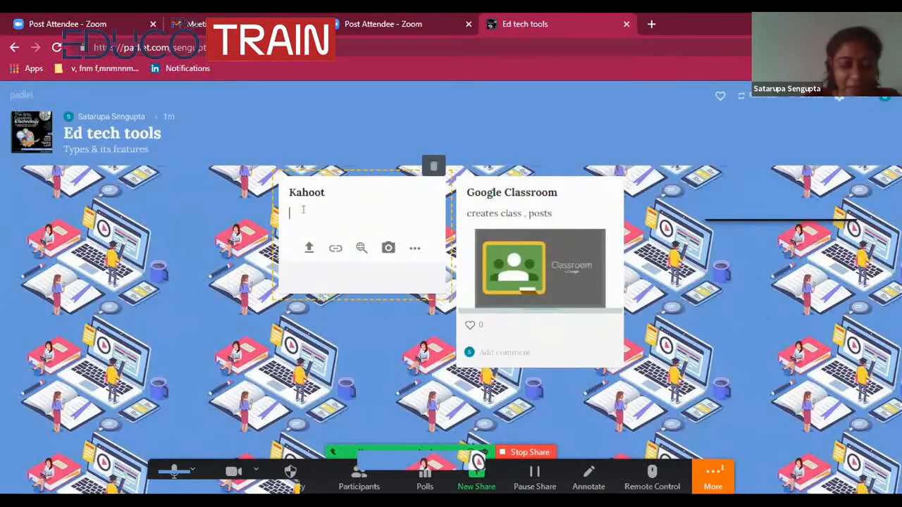
{"action": "type", "text": "game ba"}
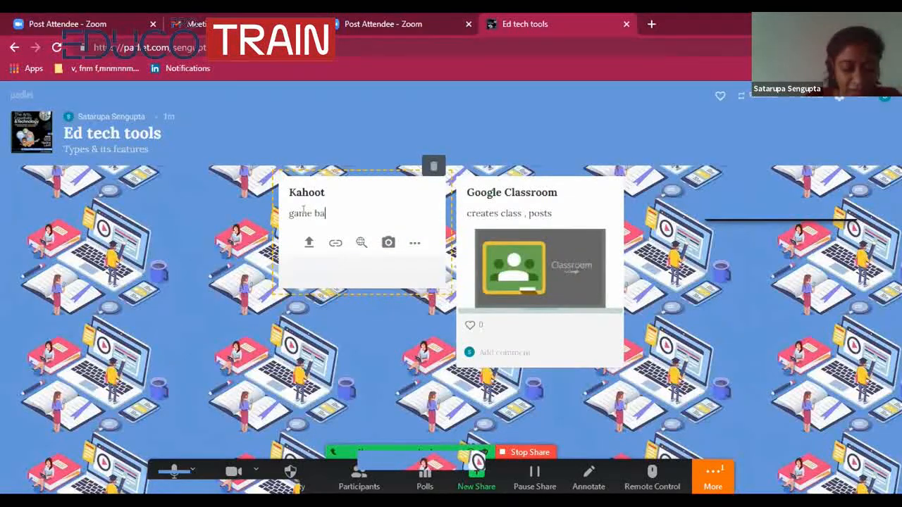
{"action": "type", "text": "sed "}
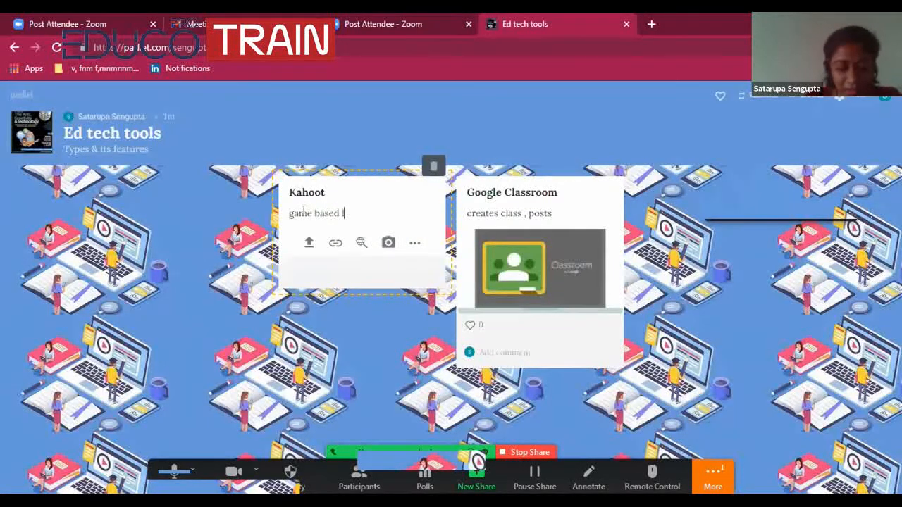
{"action": "type", "text": "learni"}
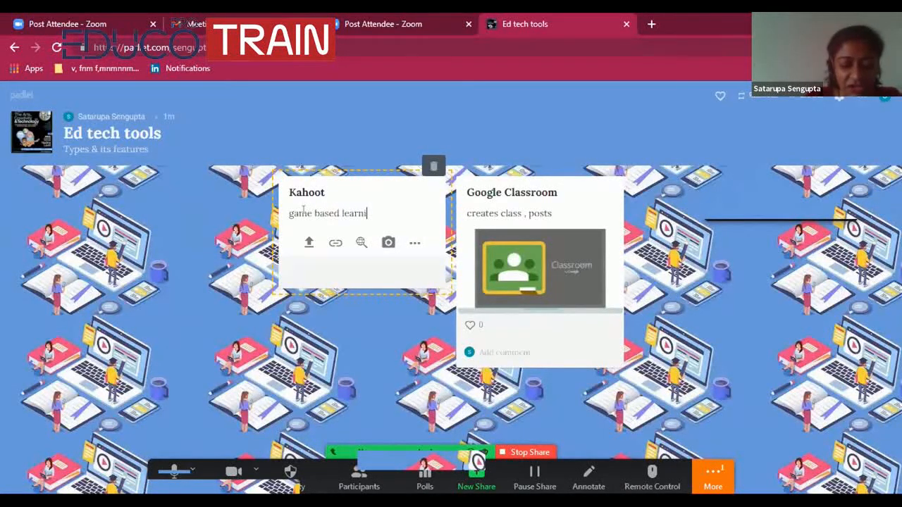
{"action": "type", "text": "ng tool"}
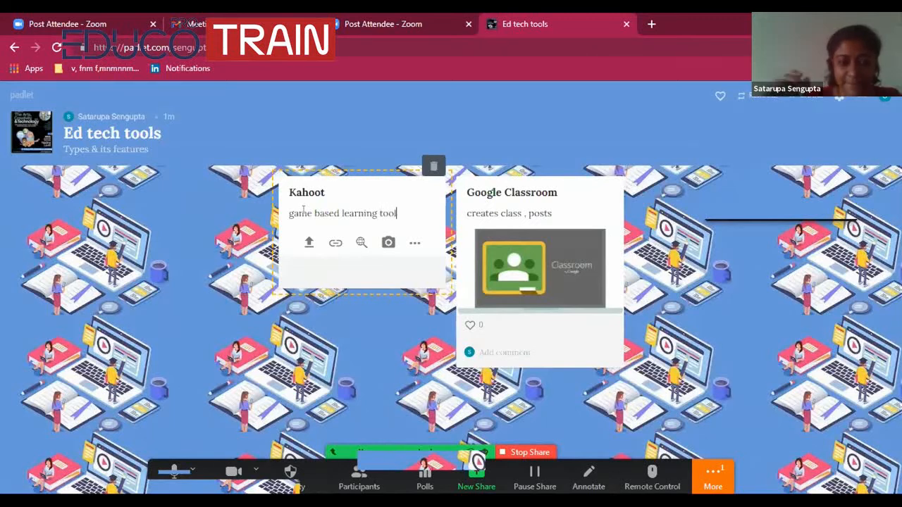
Step: Search YouTube for the suggested term "Kahoot" and attach the "Kahoot! for business guide: how to use brainstorm questions" video to the Kahoot post
{"action": "left_click", "coordinate": [412, 245]}
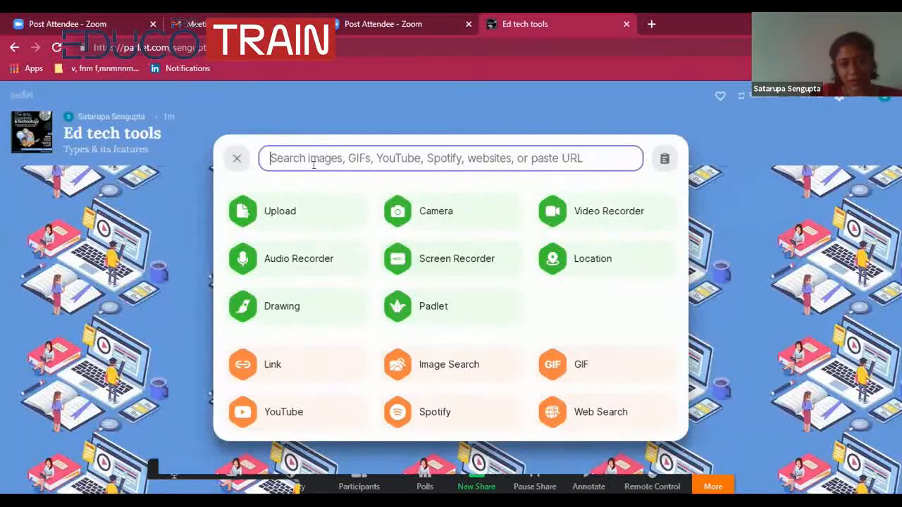
{"action": "left_click", "coordinate": [313, 165]}
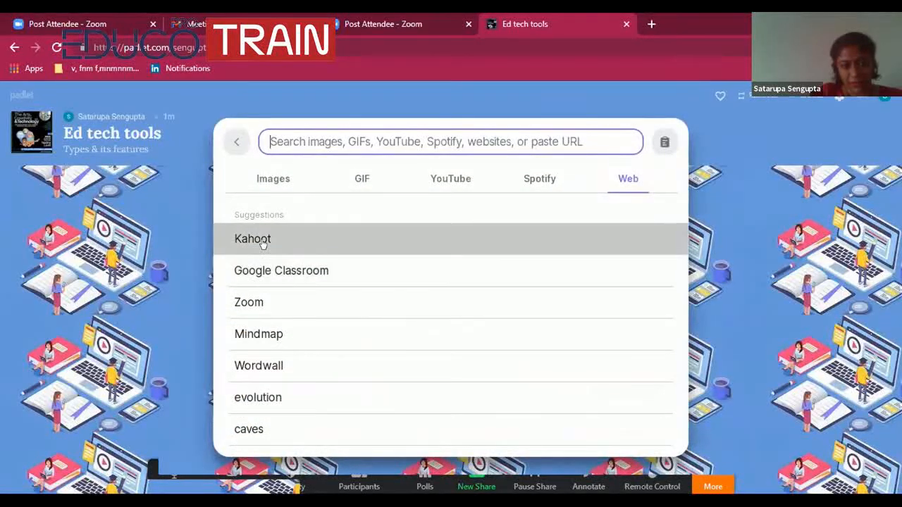
{"action": "left_click", "coordinate": [449, 180]}
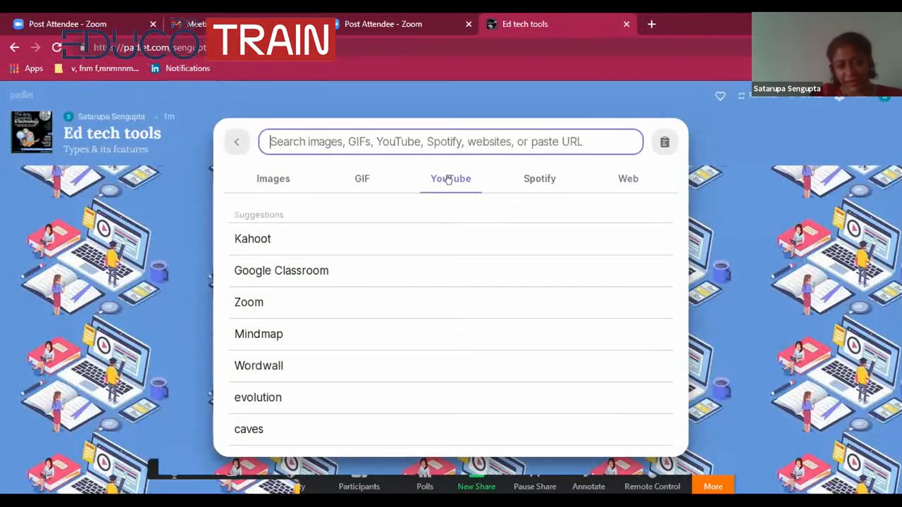
{"action": "left_click", "coordinate": [287, 243]}
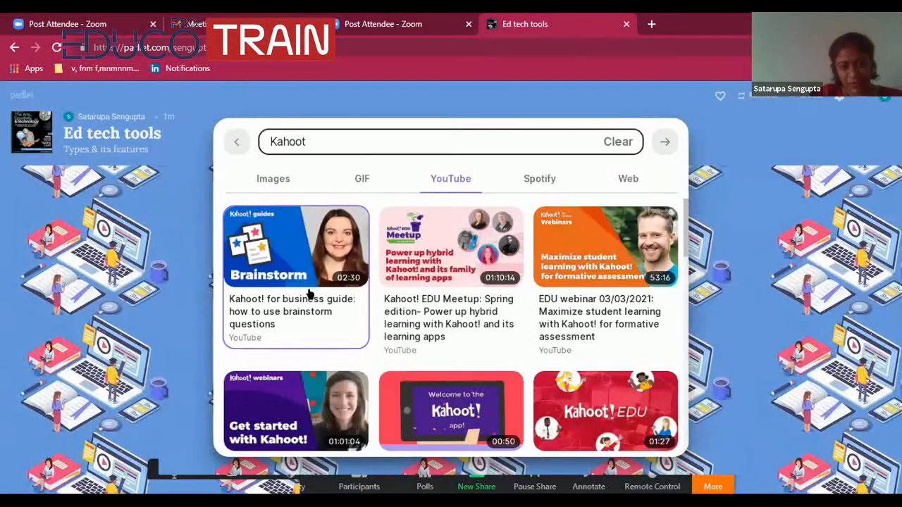
{"action": "left_click", "coordinate": [301, 263]}
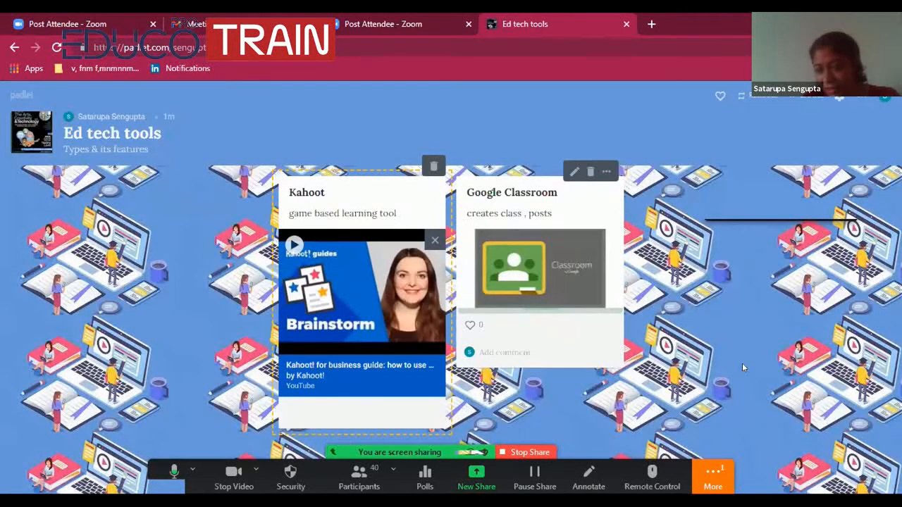
Step: Add a post titled "Wordwall" with the text "game based learning tools"
{"action": "left_click", "coordinate": [867, 463]}
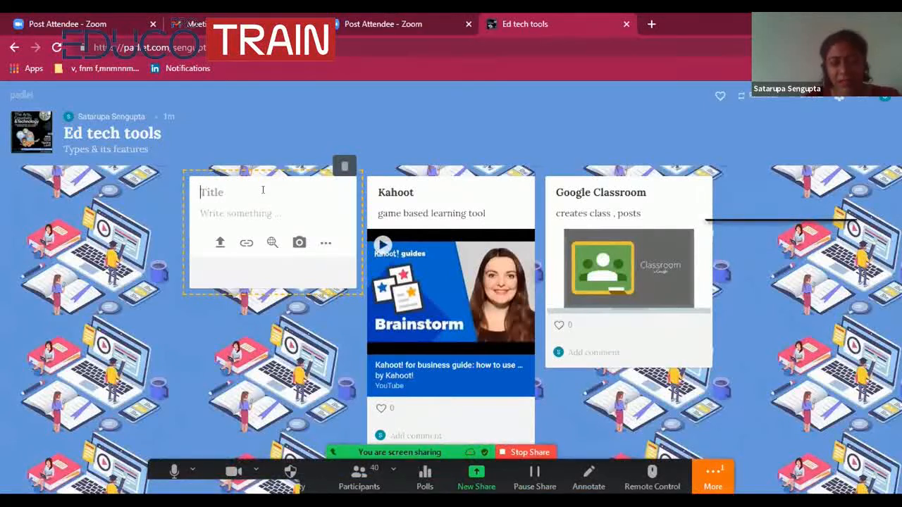
{"action": "type", "text": "Wordwall"}
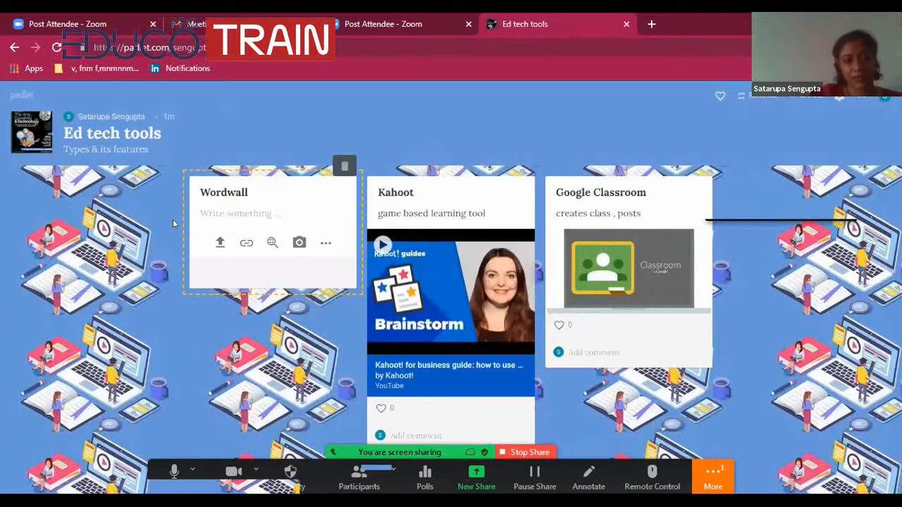
{"action": "left_click", "coordinate": [220, 210]}
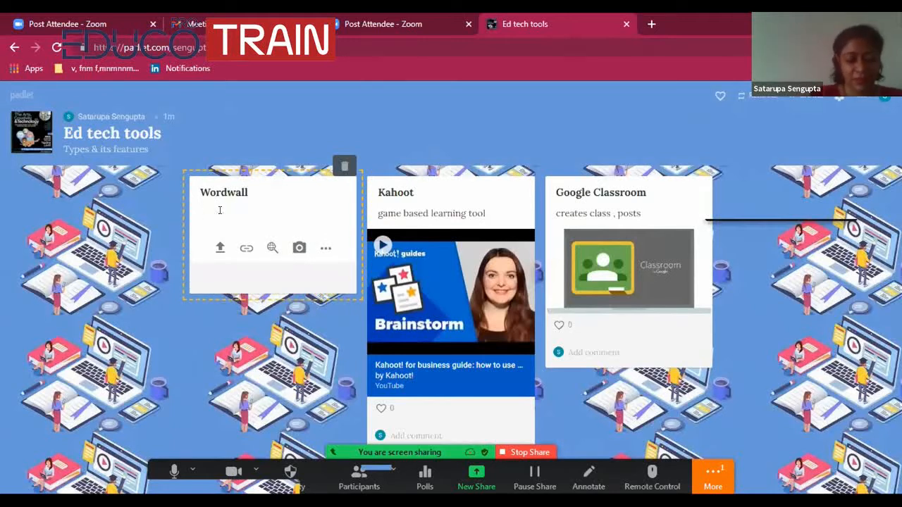
{"action": "type", "text": "game based "}
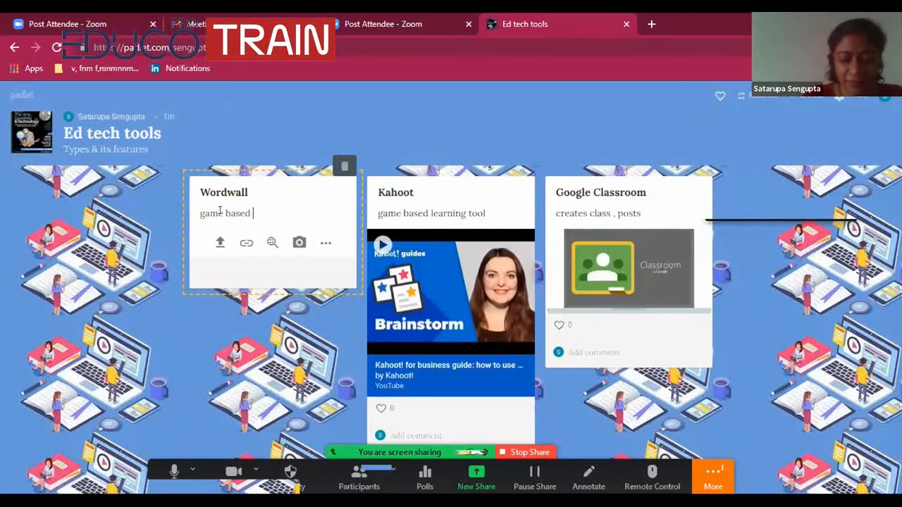
{"action": "type", "text": "learning tools"}
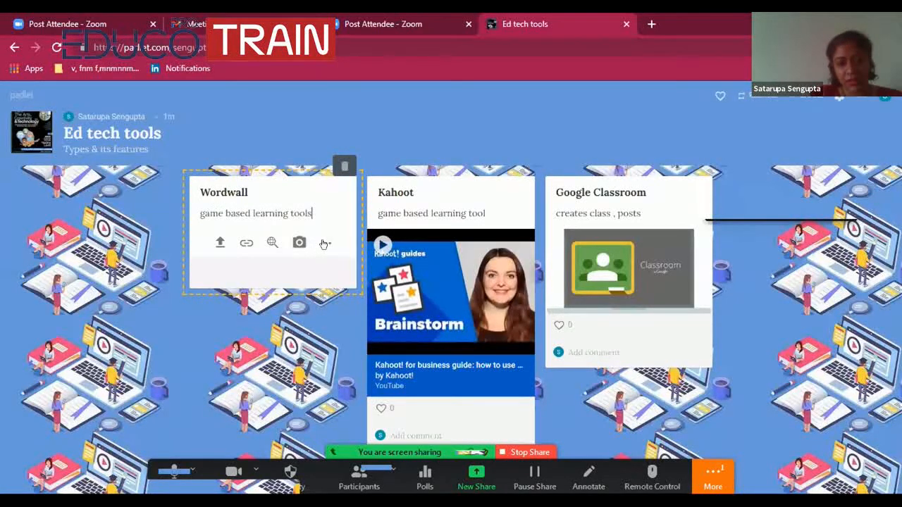
Step: Search images for the suggested term "Wordwall", attach the spinning wheel picture to the Wordwall post, and publish it
{"action": "left_click", "coordinate": [324, 244]}
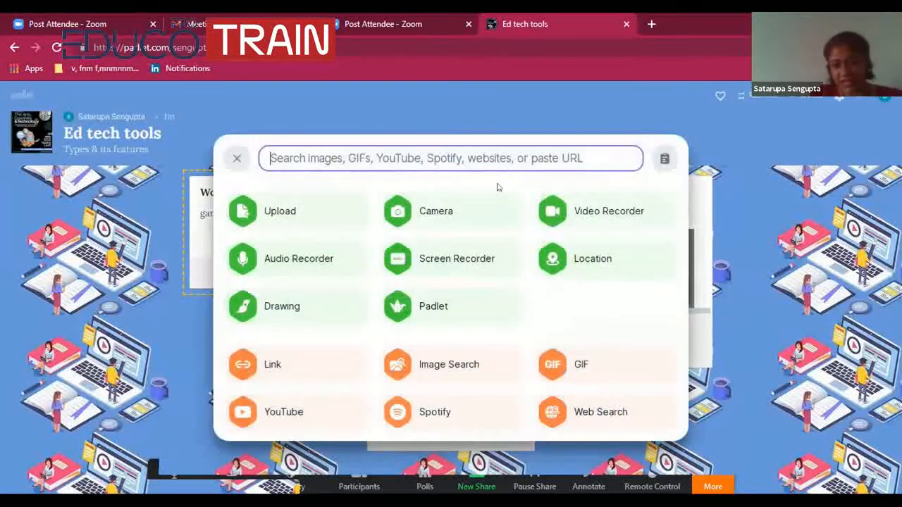
{"action": "left_click", "coordinate": [379, 157]}
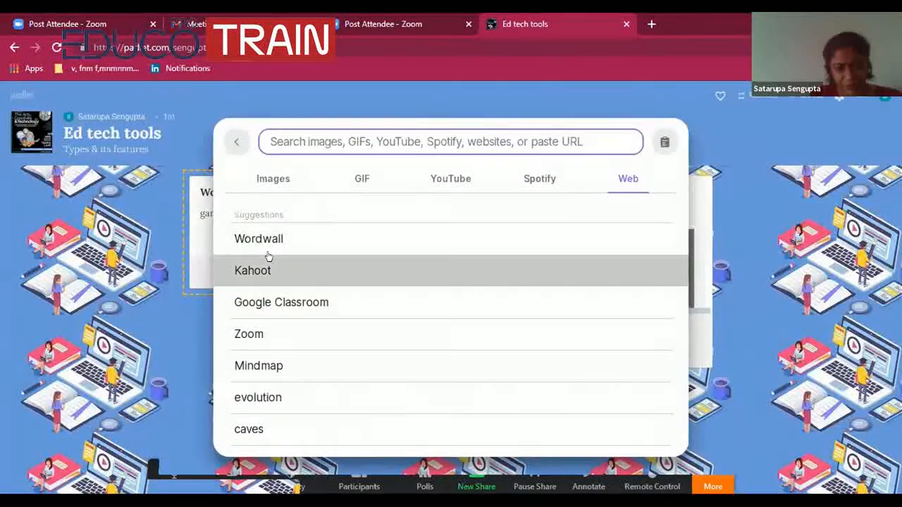
{"action": "left_click", "coordinate": [280, 244]}
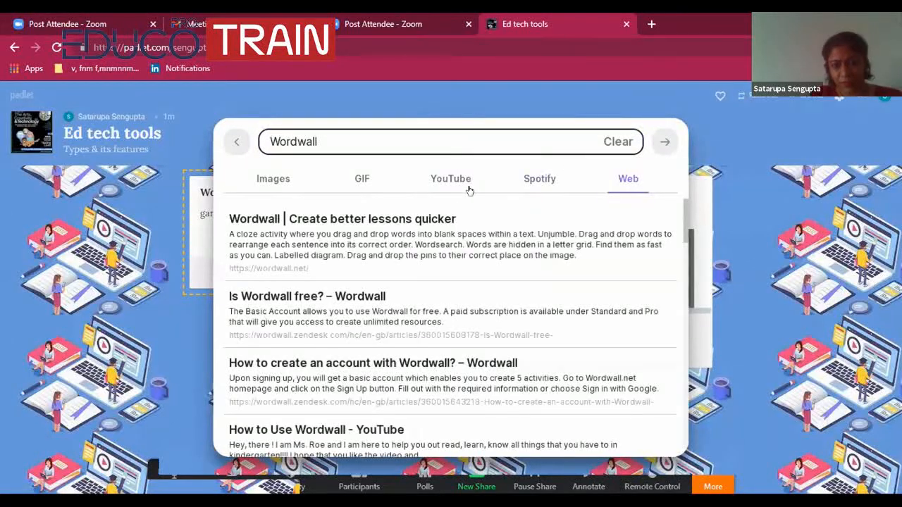
{"action": "left_click", "coordinate": [279, 178]}
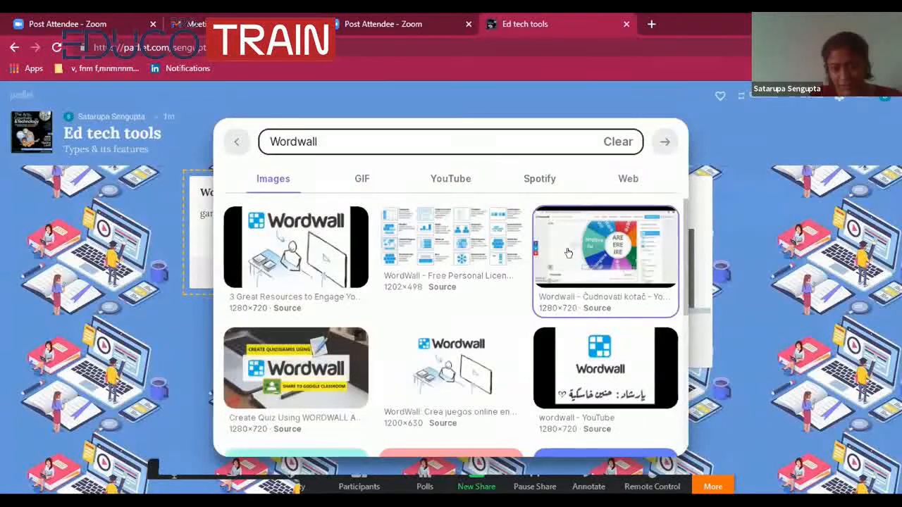
{"action": "left_click", "coordinate": [568, 253]}
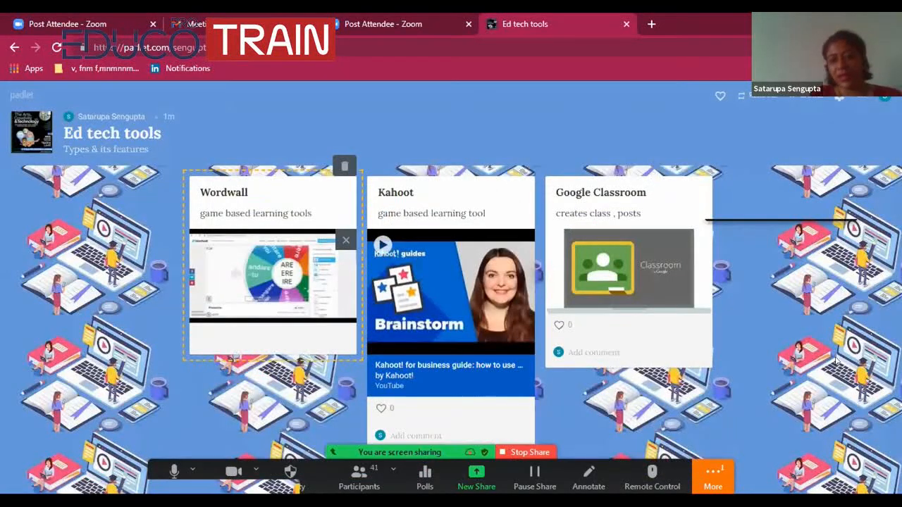
{"action": "left_click", "coordinate": [800, 326]}
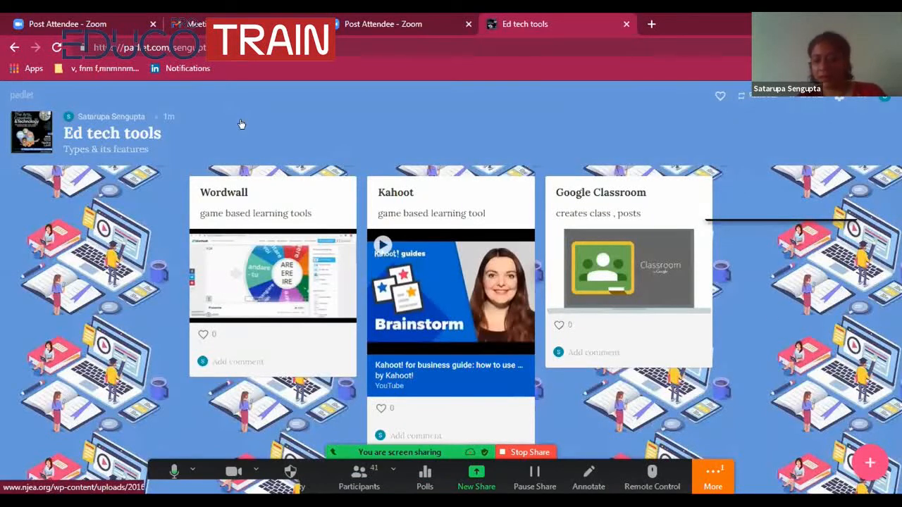
Step: Set the padlet's privacy to Public with the visitor permission "Can write", and save the change
{"action": "left_click", "coordinate": [862, 96]}
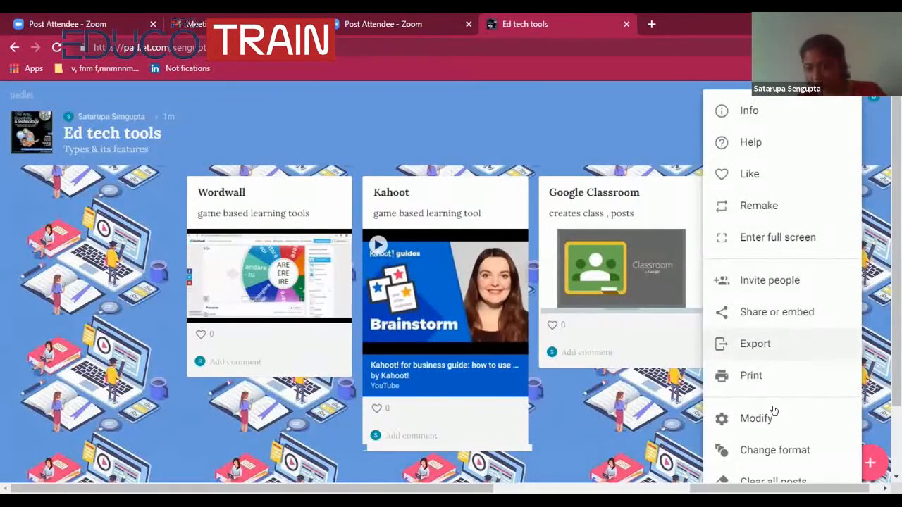
{"action": "left_click", "coordinate": [760, 341]}
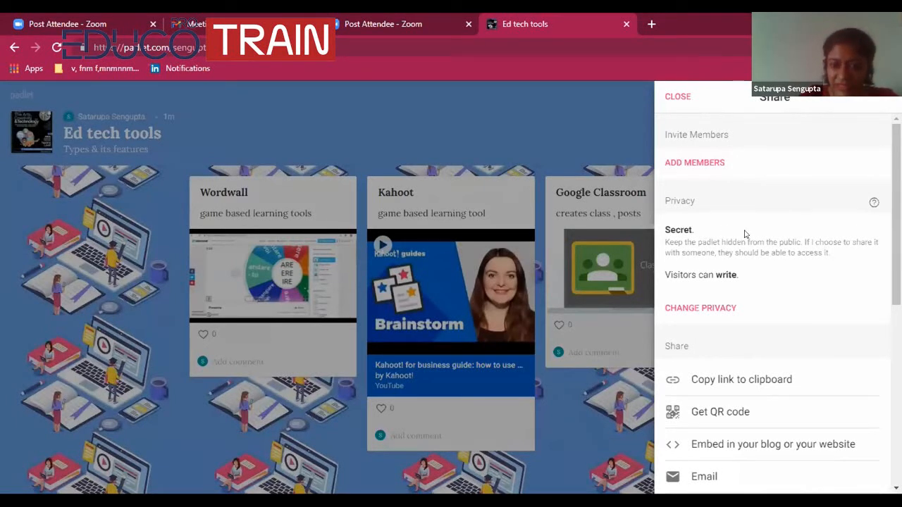
{"action": "left_click", "coordinate": [714, 312]}
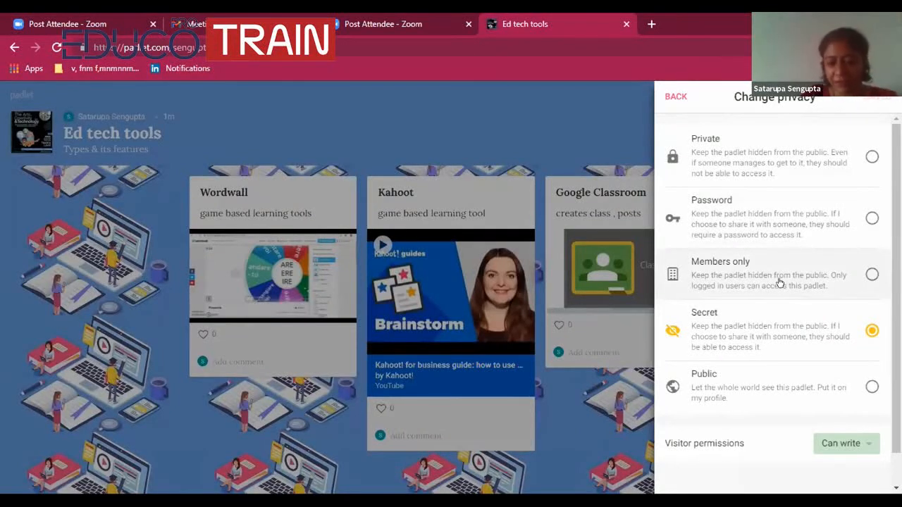
{"action": "left_click", "coordinate": [871, 386]}
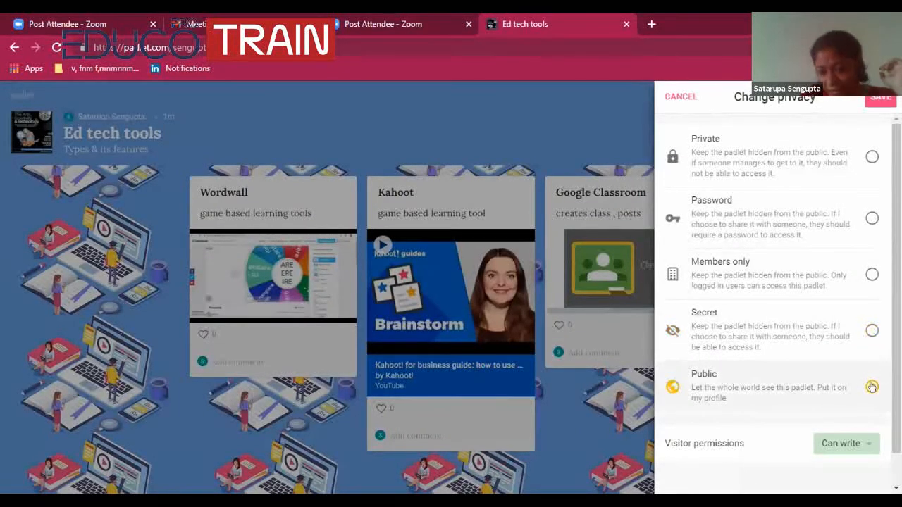
{"action": "left_click", "coordinate": [860, 445]}
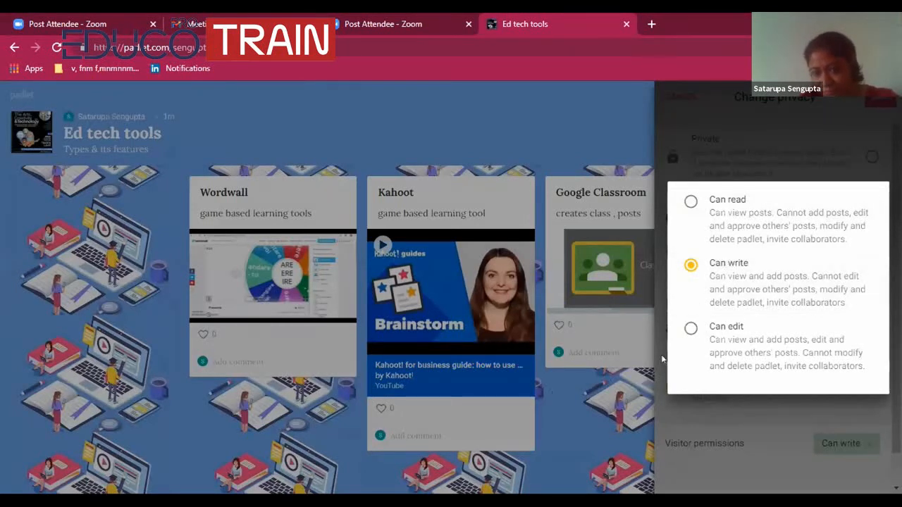
{"action": "left_click", "coordinate": [581, 123]}
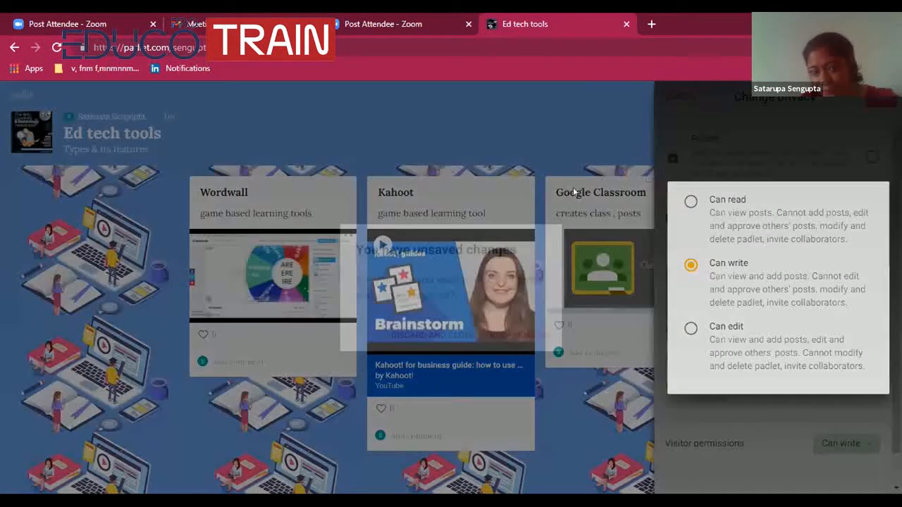
{"action": "left_click", "coordinate": [517, 334]}
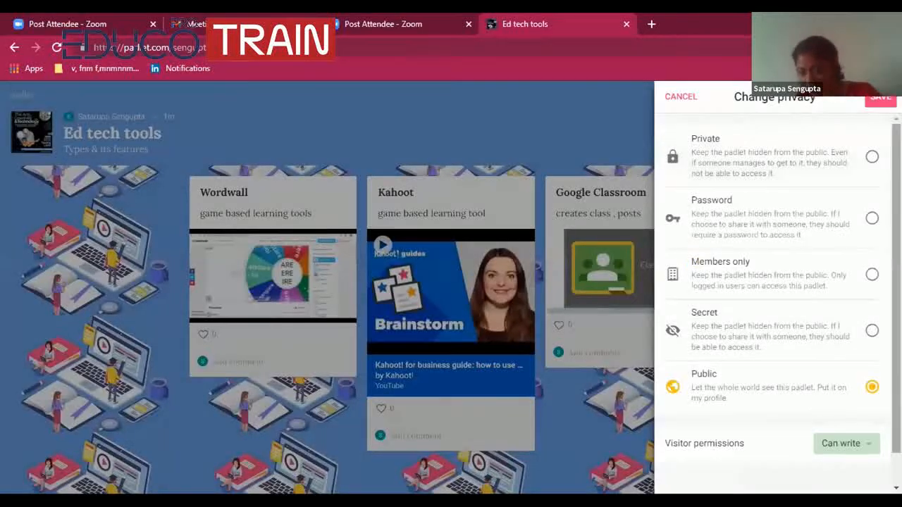
{"action": "scroll", "coordinate": [861, 275], "scroll_direction": "down", "scroll_amount": 1}
{"action": "left_click", "coordinate": [874, 96]}
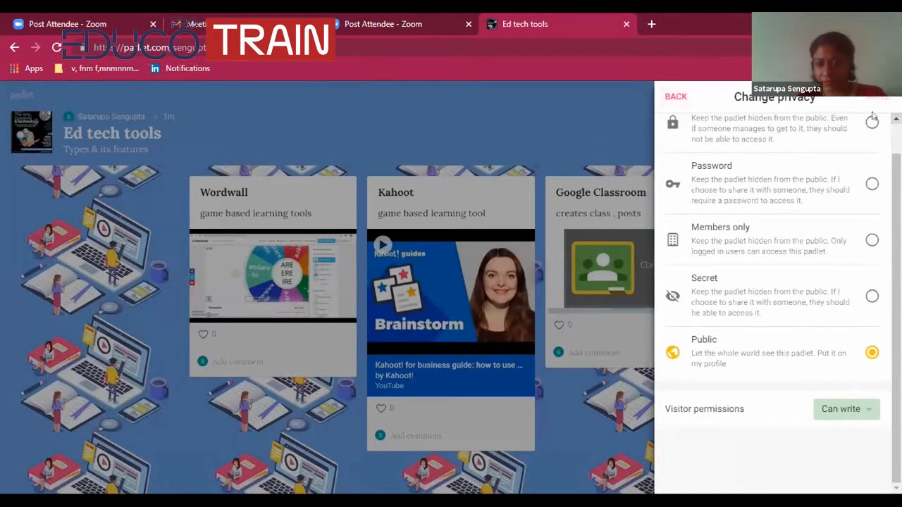
{"action": "left_click", "coordinate": [678, 98]}
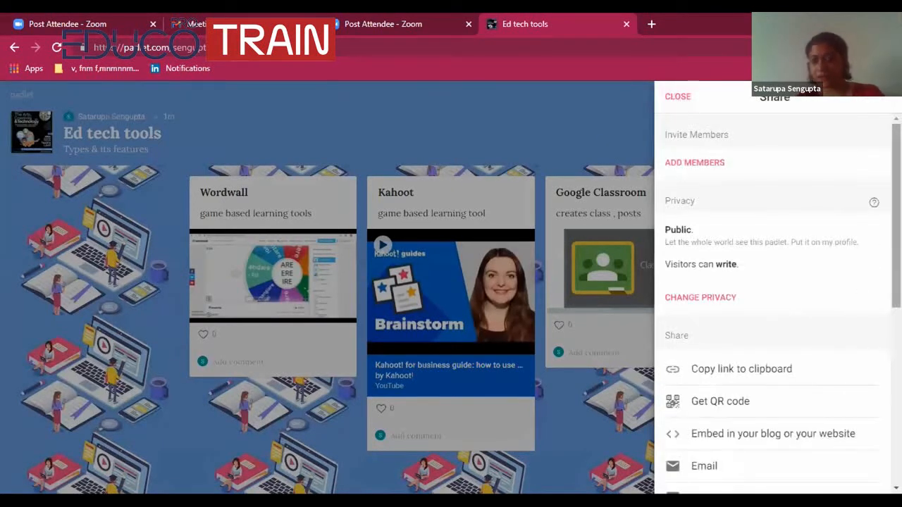
Step: Copy the padlet's link to the clipboard, look through the remaining export options, and close the sharing settings
{"action": "scroll", "coordinate": [777, 310], "scroll_direction": "down", "scroll_amount": 4}
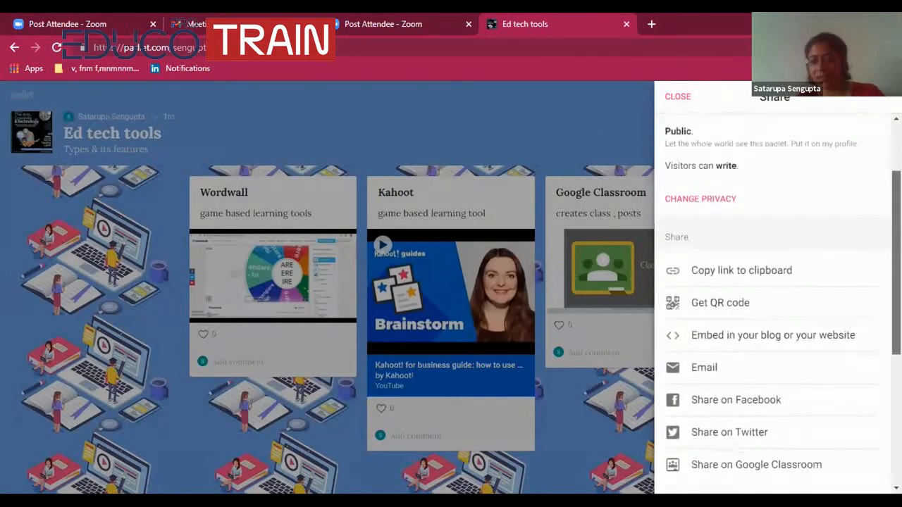
{"action": "scroll", "coordinate": [845, 322], "scroll_direction": "down", "scroll_amount": 1}
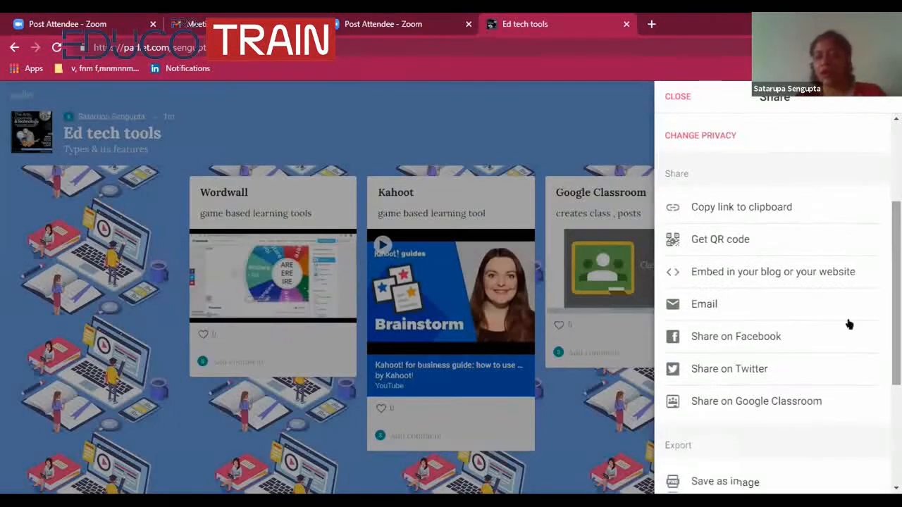
{"action": "left_click", "coordinate": [754, 208]}
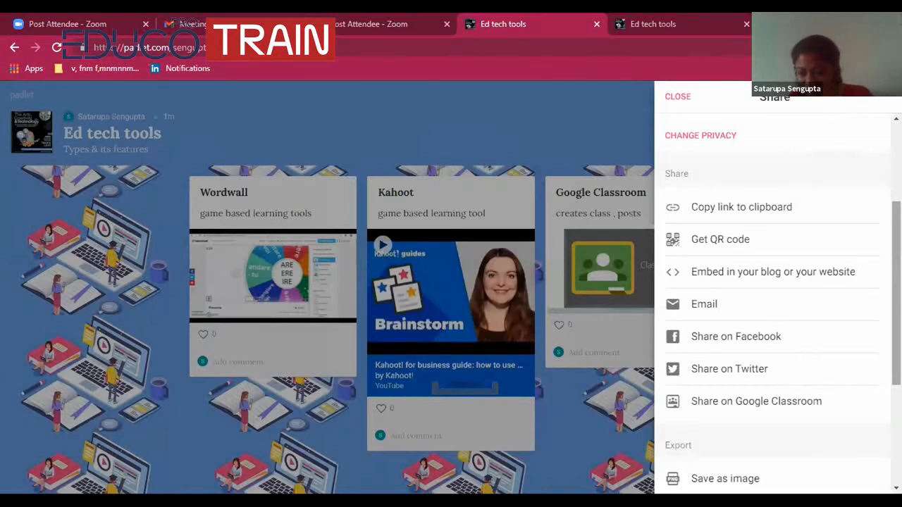
{"action": "scroll", "coordinate": [775, 295], "scroll_direction": "down", "scroll_amount": 1}
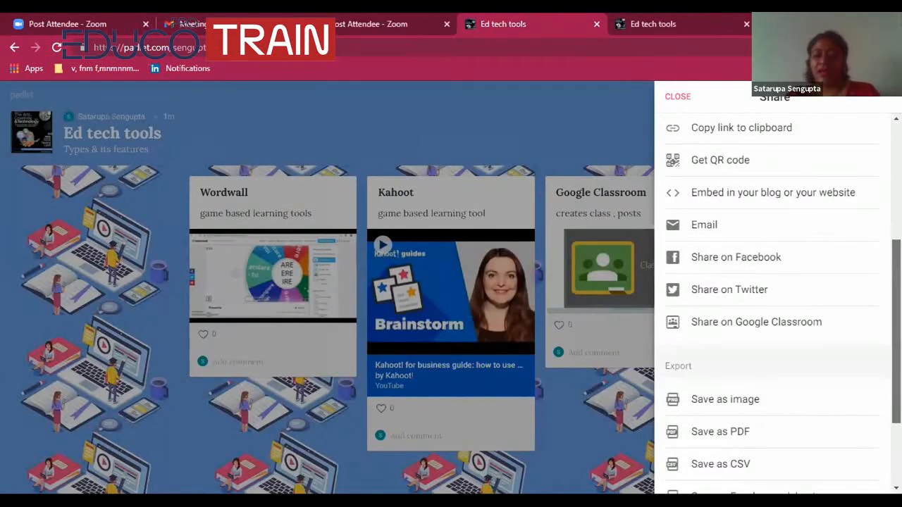
{"action": "scroll", "coordinate": [775, 296], "scroll_direction": "down", "scroll_amount": 1}
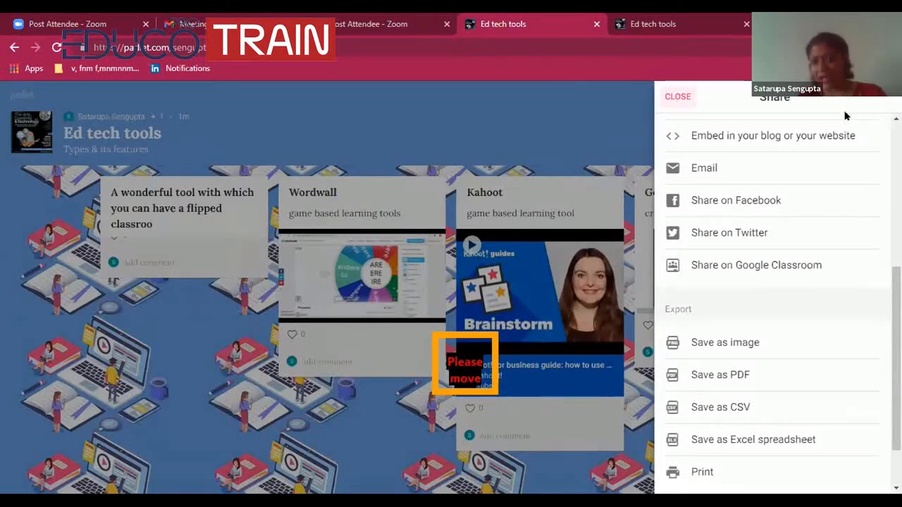
{"action": "left_click", "coordinate": [673, 98]}
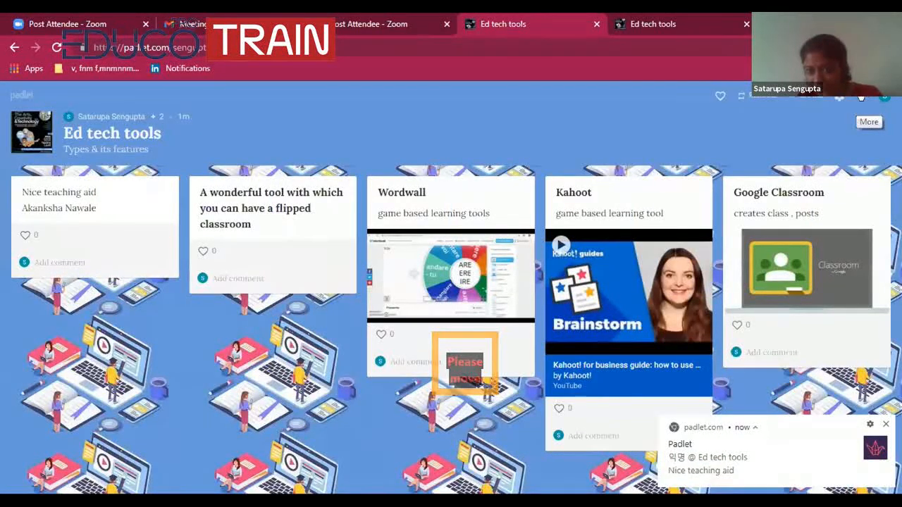
Step: Dismiss the browser notifications and export the padlet as an image
{"action": "left_click", "coordinate": [852, 102]}
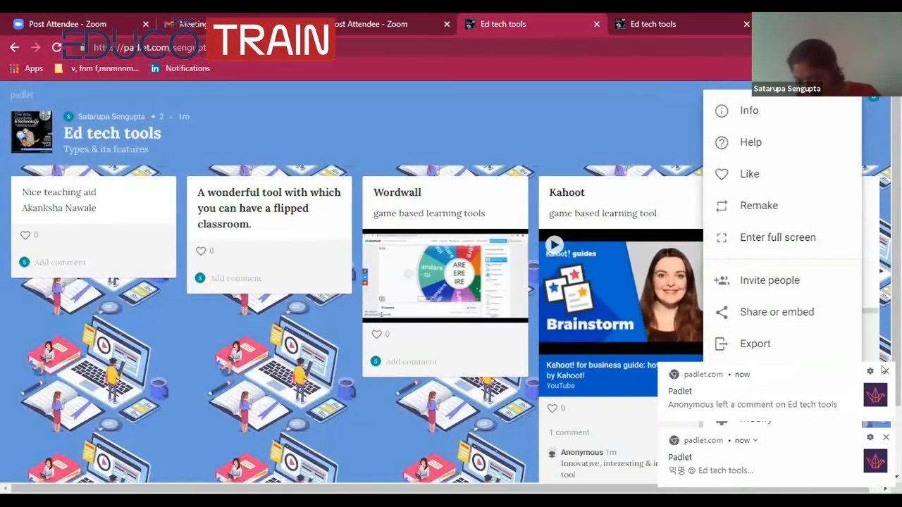
{"action": "left_click", "coordinate": [885, 439]}
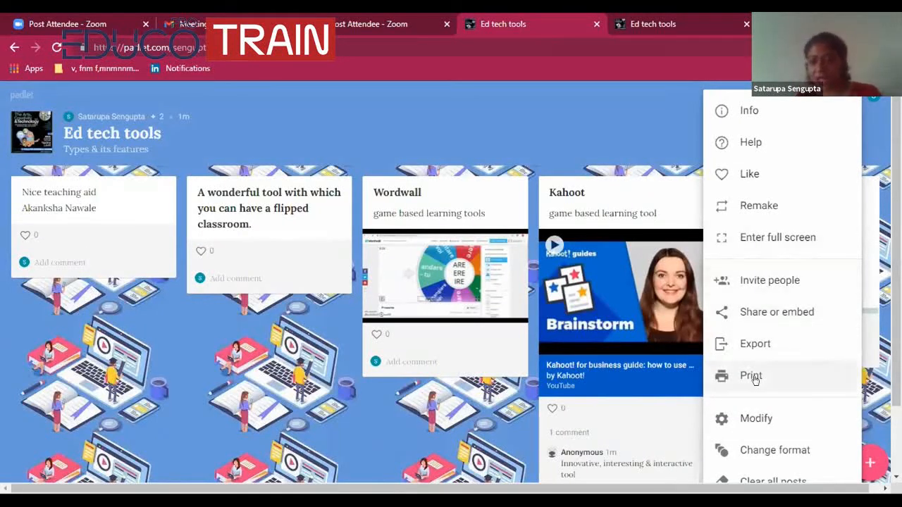
{"action": "left_click", "coordinate": [756, 344]}
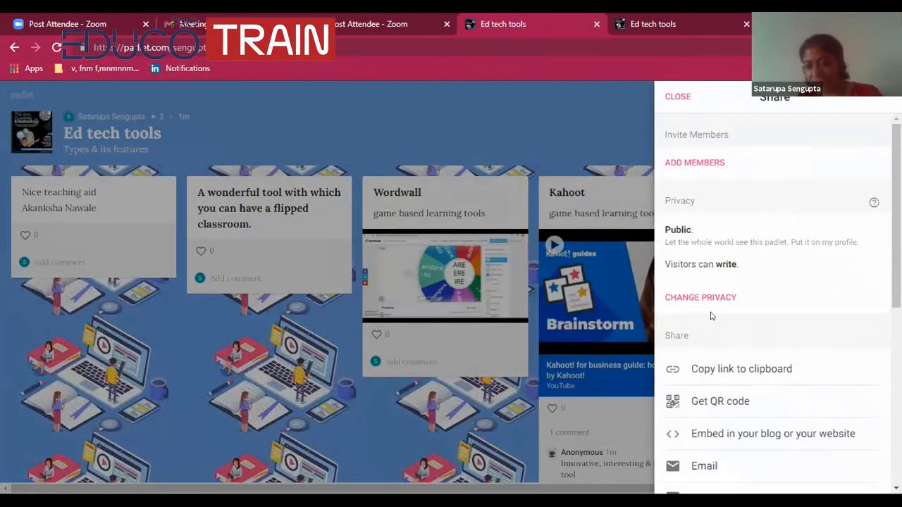
{"action": "scroll", "coordinate": [872, 334], "scroll_direction": "down", "scroll_amount": 2}
{"action": "scroll", "coordinate": [872, 334], "scroll_direction": "down", "scroll_amount": 3}
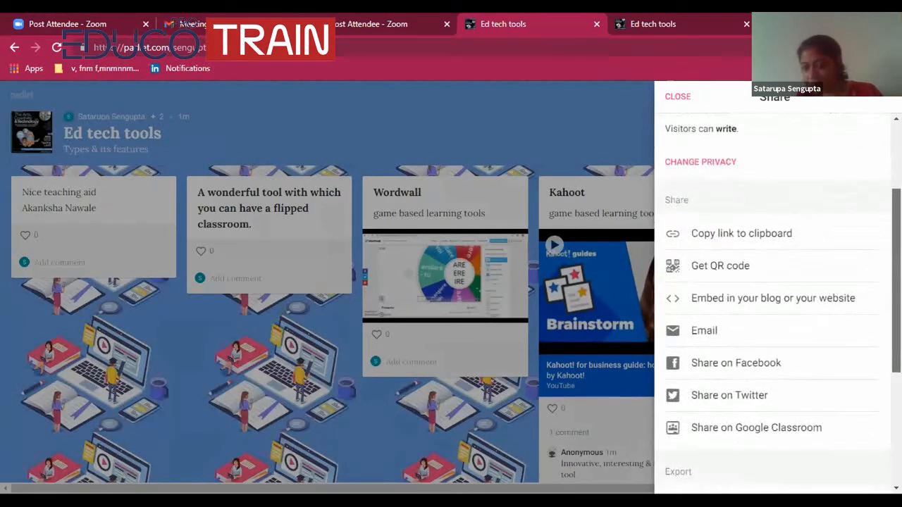
{"action": "scroll", "coordinate": [775, 303], "scroll_direction": "down", "scroll_amount": 1}
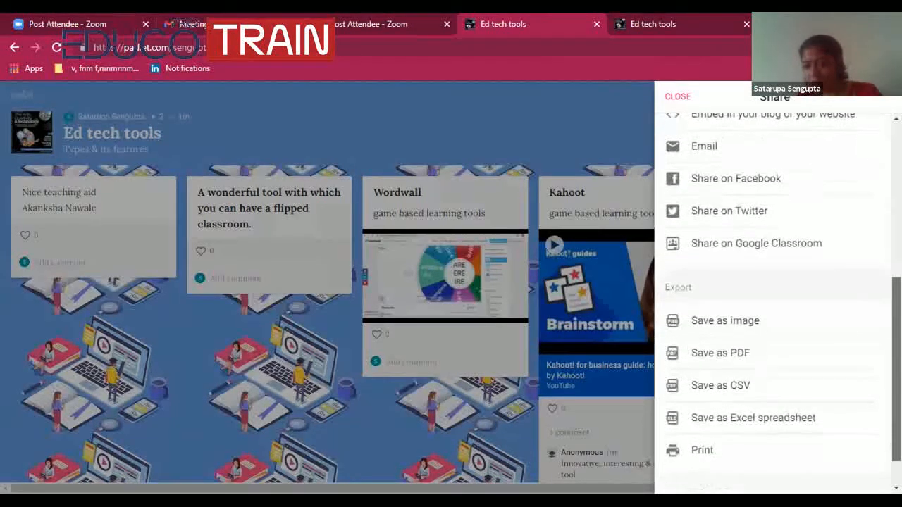
{"action": "left_click", "coordinate": [732, 323]}
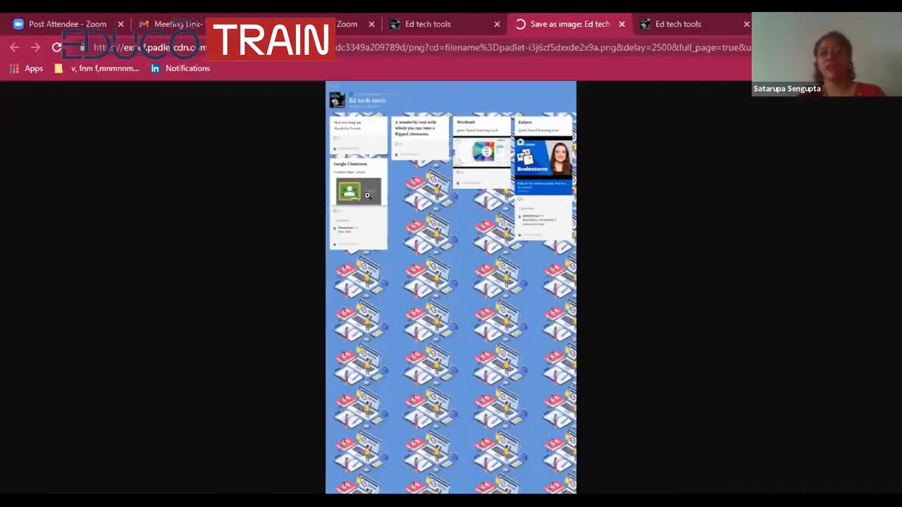
Step: Save the exported padlet picture as a PNG image in the "padlet photos" folder under the suggested file name
{"action": "right_click", "coordinate": [409, 261]}
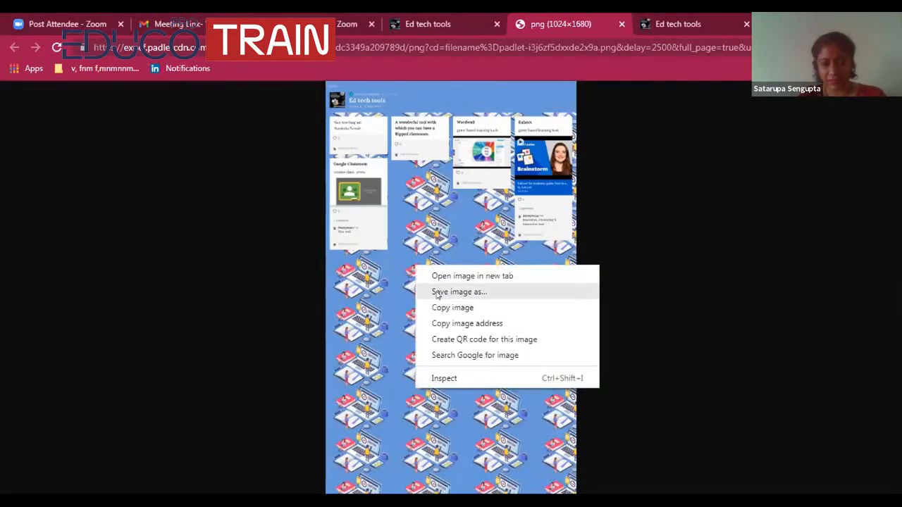
{"action": "left_click", "coordinate": [435, 291]}
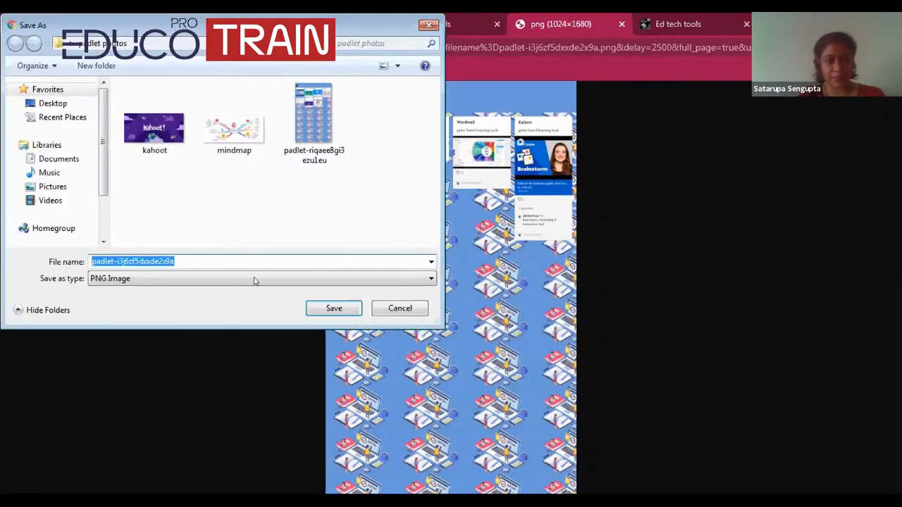
{"action": "left_click", "coordinate": [352, 309]}
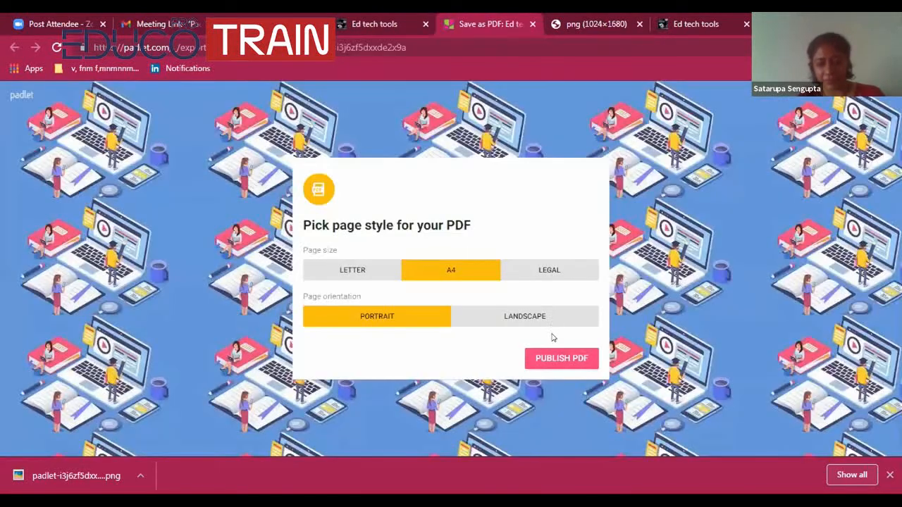
Step: Publish the padlet as an A4 portrait PDF and look through its pages
{"action": "left_click", "coordinate": [561, 358]}
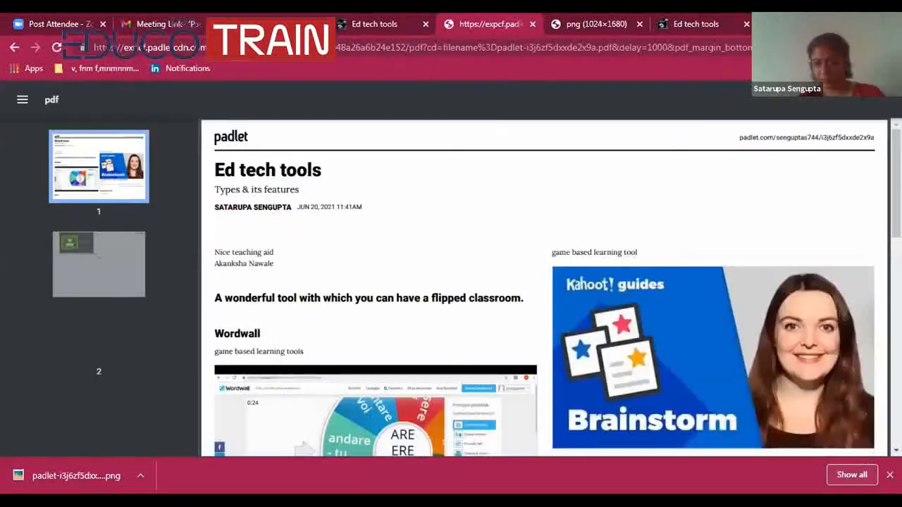
{"action": "scroll", "coordinate": [544, 288], "scroll_direction": "down", "scroll_amount": 3}
{"action": "scroll", "coordinate": [870, 253], "scroll_direction": "down", "scroll_amount": 6}
{"action": "scroll", "coordinate": [870, 254], "scroll_direction": "up", "scroll_amount": 7}
{"action": "scroll", "coordinate": [870, 254], "scroll_direction": "up", "scroll_amount": 3}
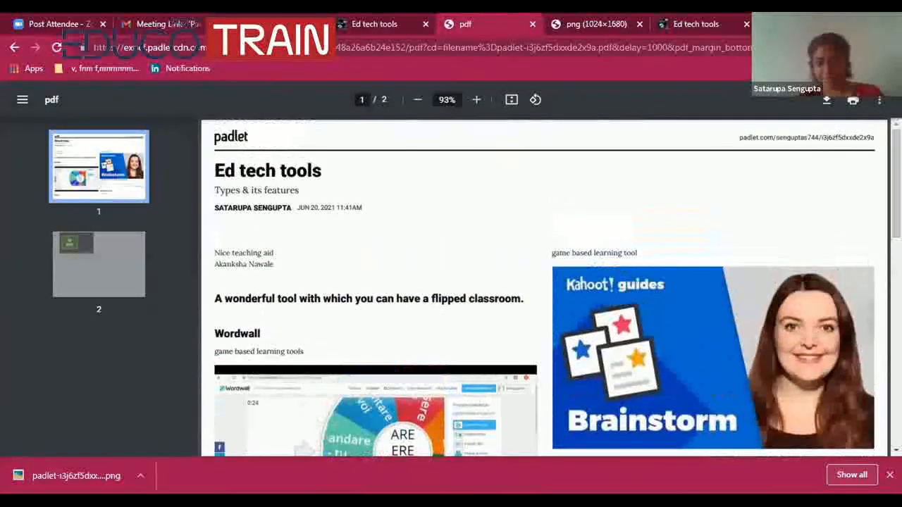
Step: Close the exported PDF and image tabs and return to the padlet's export options
{"action": "left_click", "coordinate": [532, 24]}
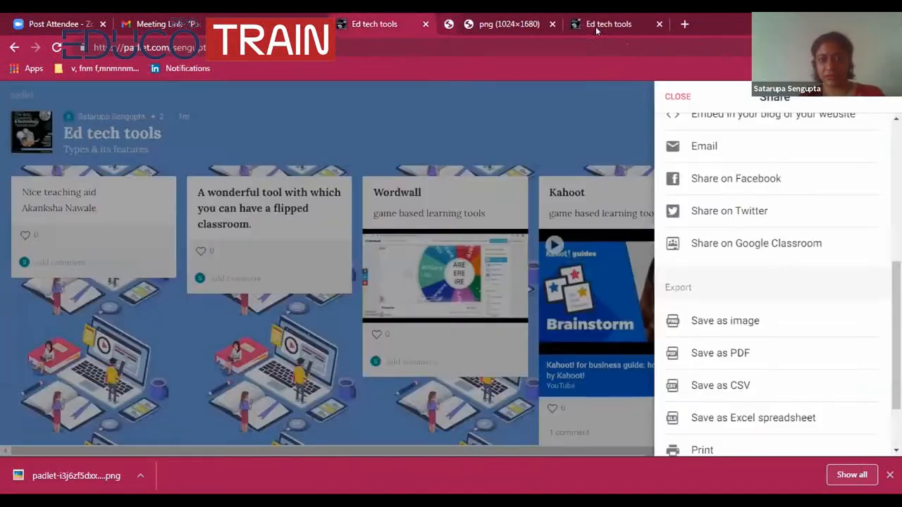
{"action": "left_click", "coordinate": [531, 24]}
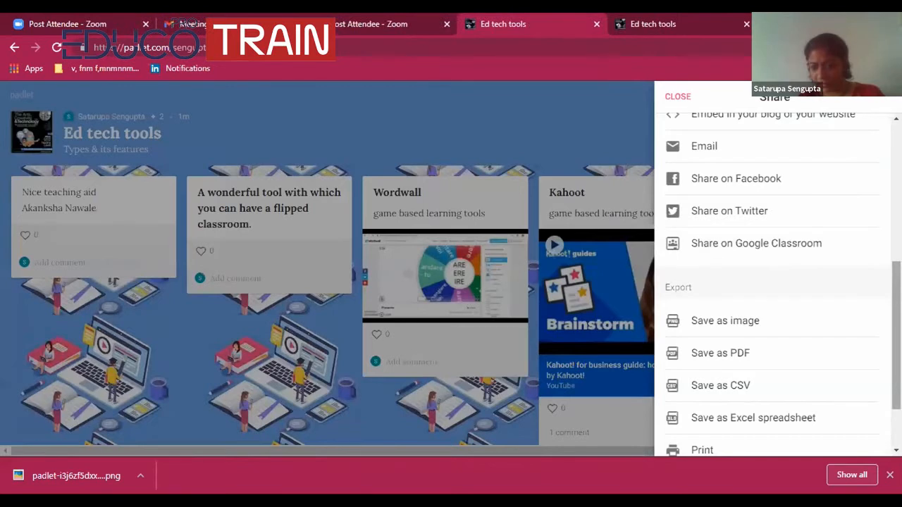
{"action": "scroll", "coordinate": [774, 282], "scroll_direction": "down", "scroll_amount": 2}
{"action": "scroll", "coordinate": [775, 282], "scroll_direction": "up", "scroll_amount": 5}
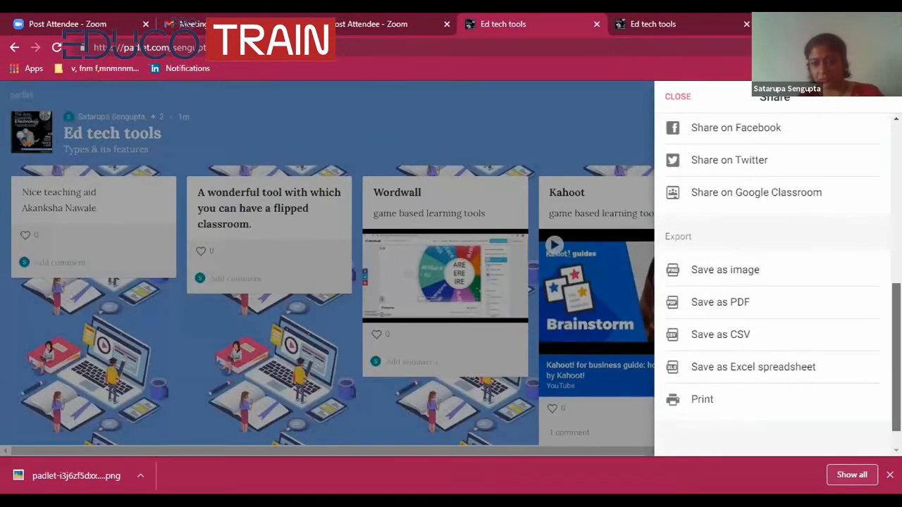
Step: Close the padlet's share options and go to the account dashboard
{"action": "scroll", "coordinate": [775, 282], "scroll_direction": "up", "scroll_amount": 2}
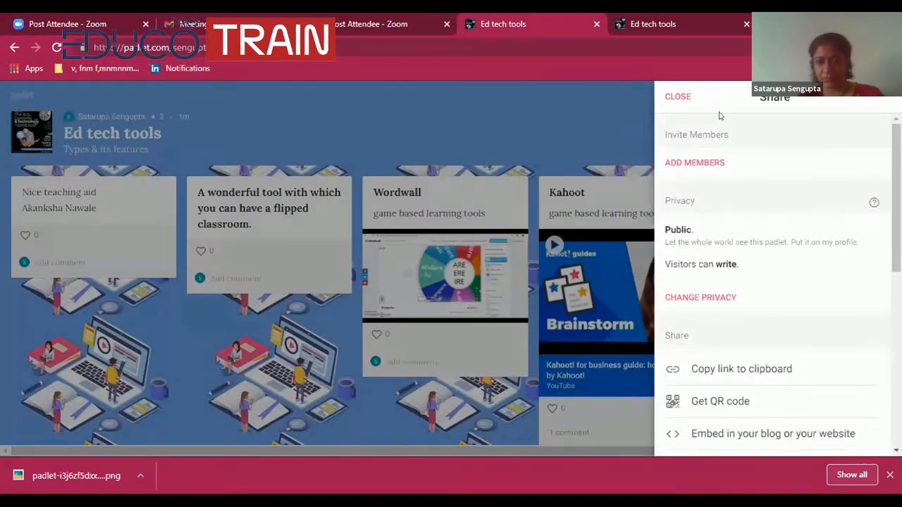
{"action": "left_click", "coordinate": [678, 97]}
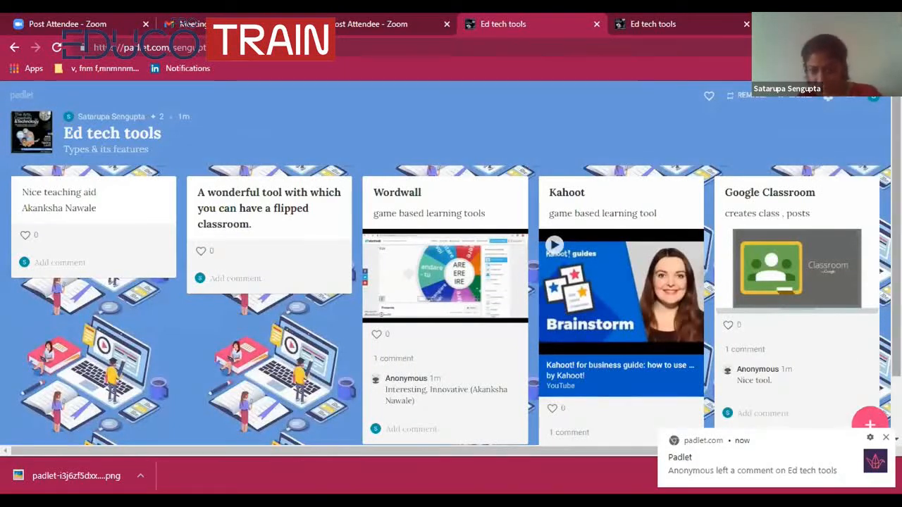
{"action": "mouse_move", "coordinate": [896, 225]}
{"action": "left_mouse_down"}
{"action": "mouse_move", "coordinate": [896, 286]}
{"action": "mouse_move", "coordinate": [896, 231]}
{"action": "left_mouse_up"}
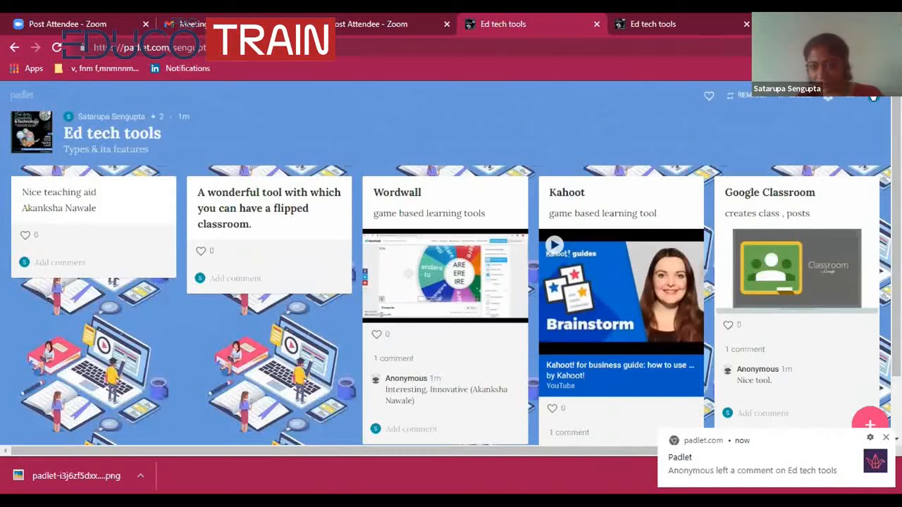
{"action": "left_click", "coordinate": [873, 95]}
{"action": "left_click", "coordinate": [785, 250]}
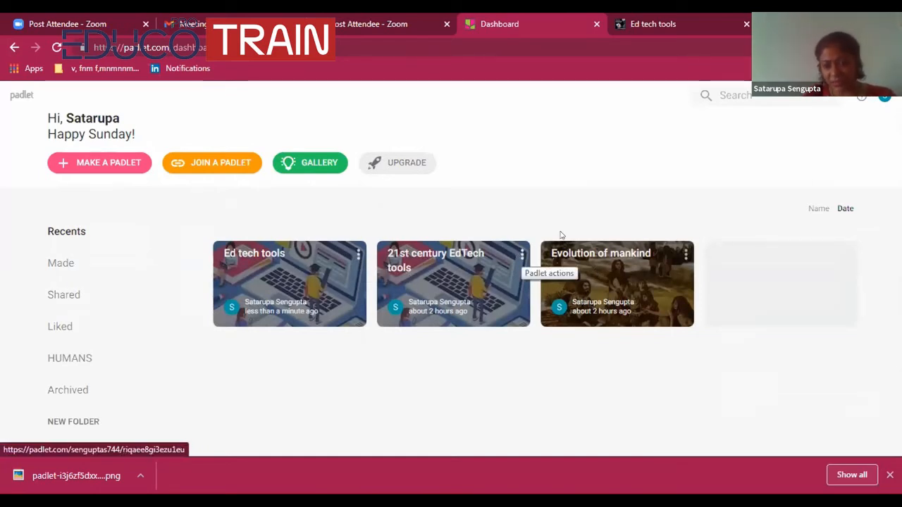
Step: Delete the recent "Evolution of mankind" padlet, entering the displayed confirmation code
{"action": "left_click", "coordinate": [682, 253]}
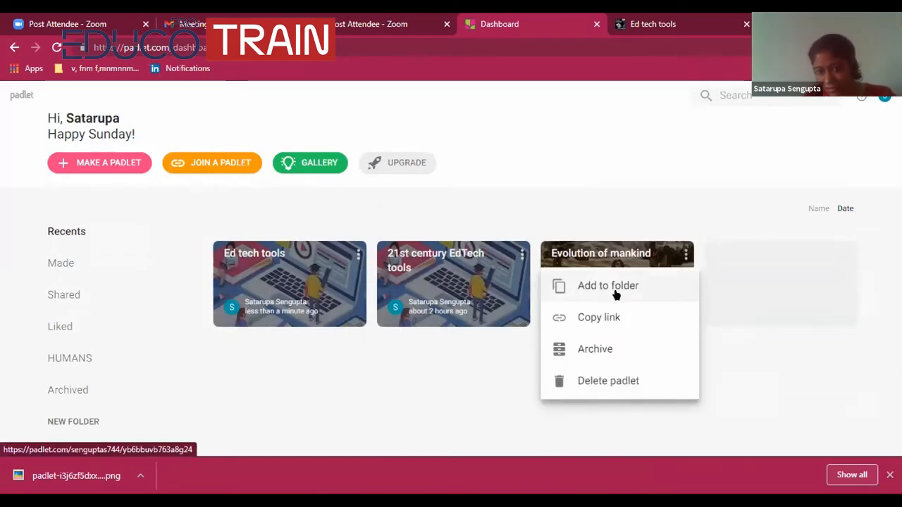
{"action": "left_click", "coordinate": [610, 384]}
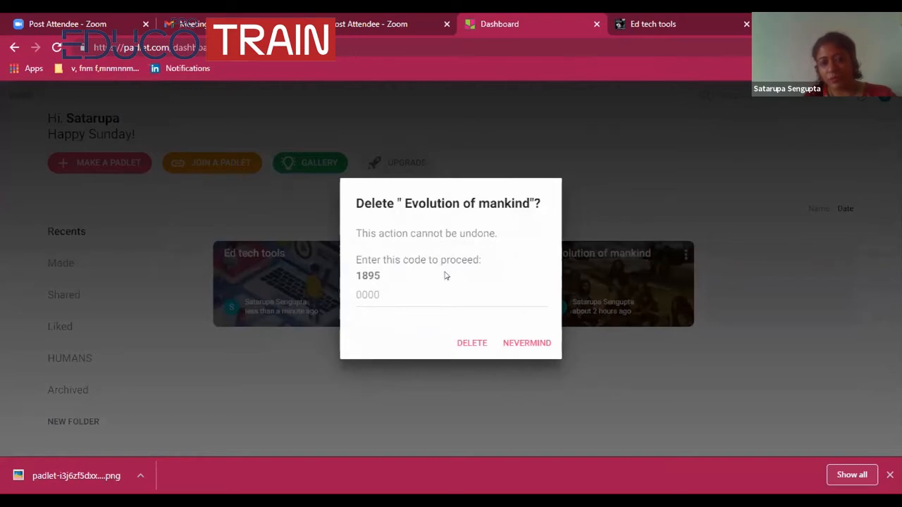
{"action": "left_click", "coordinate": [357, 294]}
{"action": "type", "text": "1"}
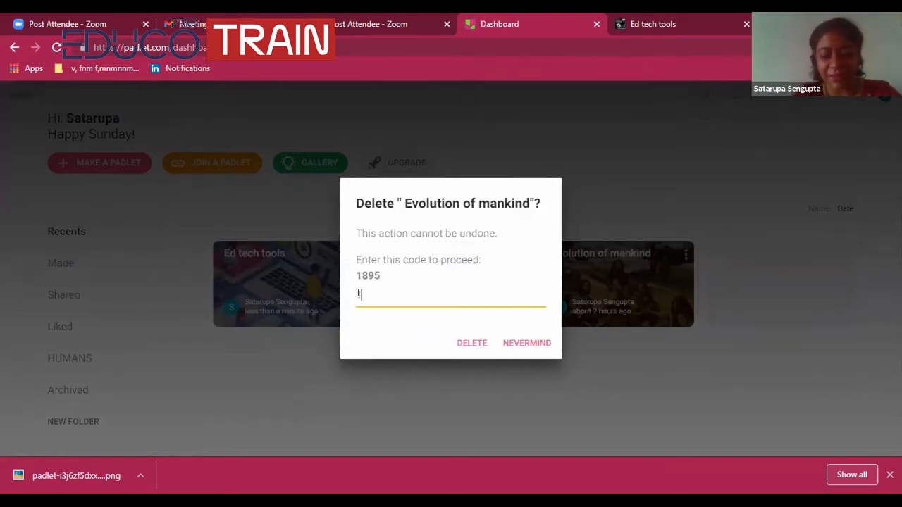
{"action": "type", "text": "895"}
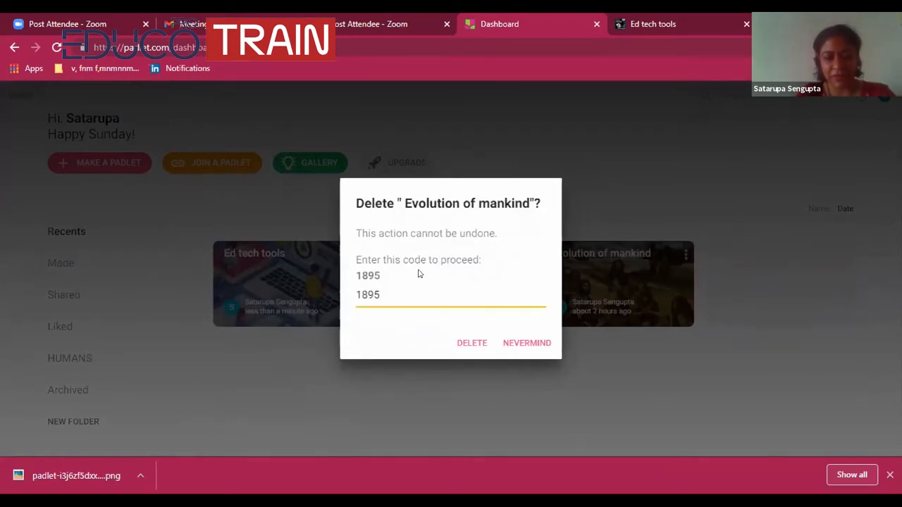
{"action": "left_click", "coordinate": [470, 343]}
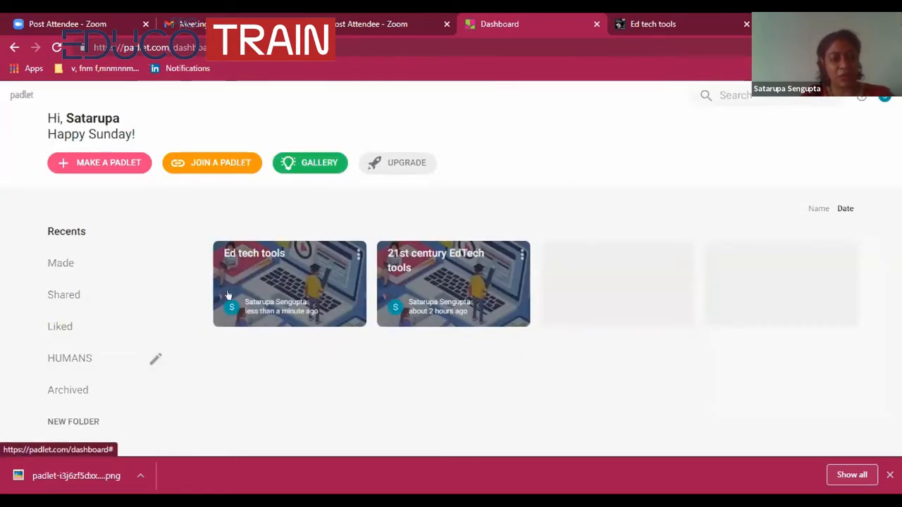
Step: Archive the "21st century EdTech tools" padlet and check the Archived list before returning to the recent padlets
{"action": "left_click", "coordinate": [521, 251]}
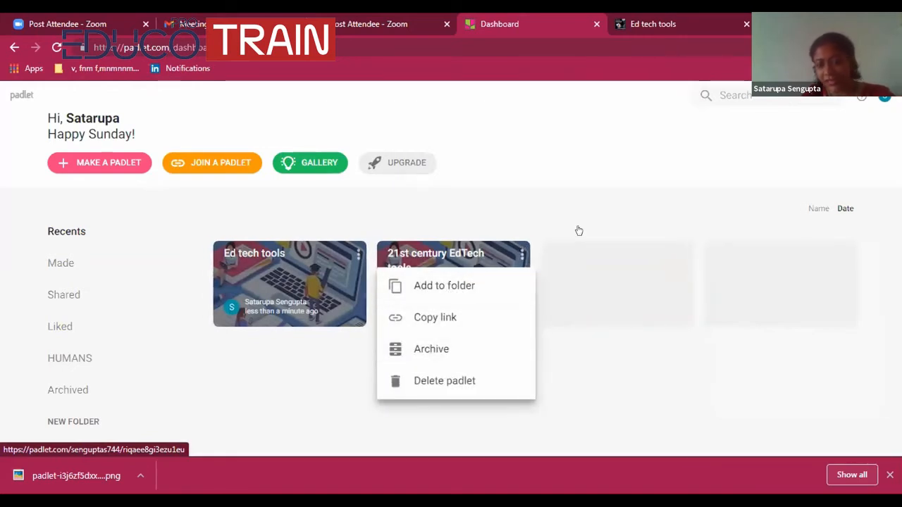
{"action": "left_click", "coordinate": [533, 233]}
{"action": "left_click", "coordinate": [520, 254]}
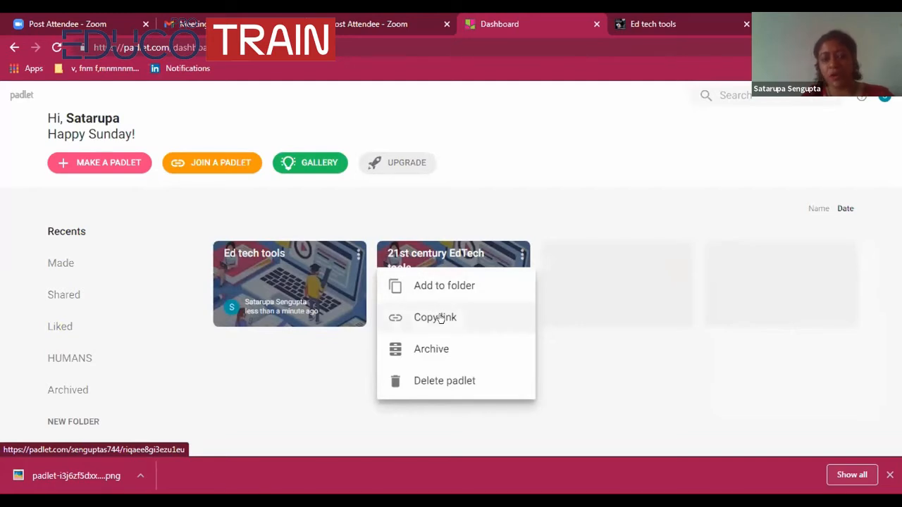
{"action": "left_click", "coordinate": [431, 349]}
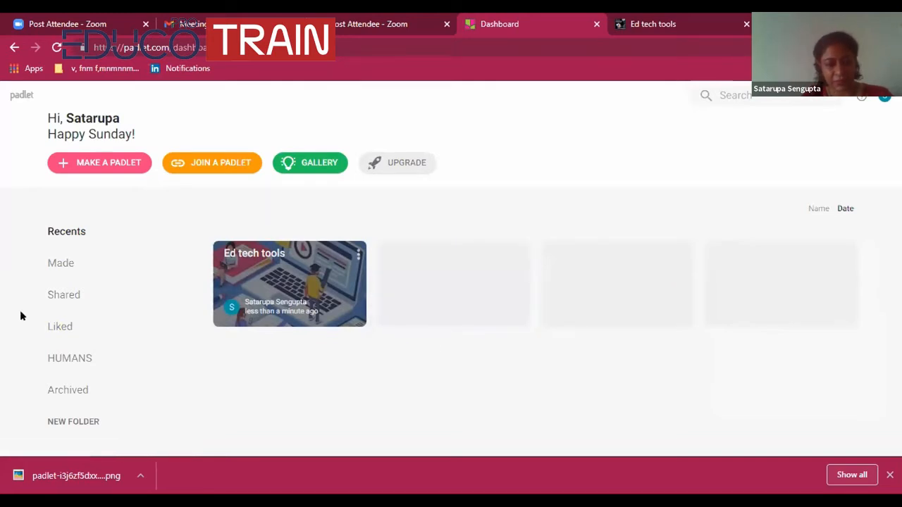
{"action": "left_click", "coordinate": [79, 389]}
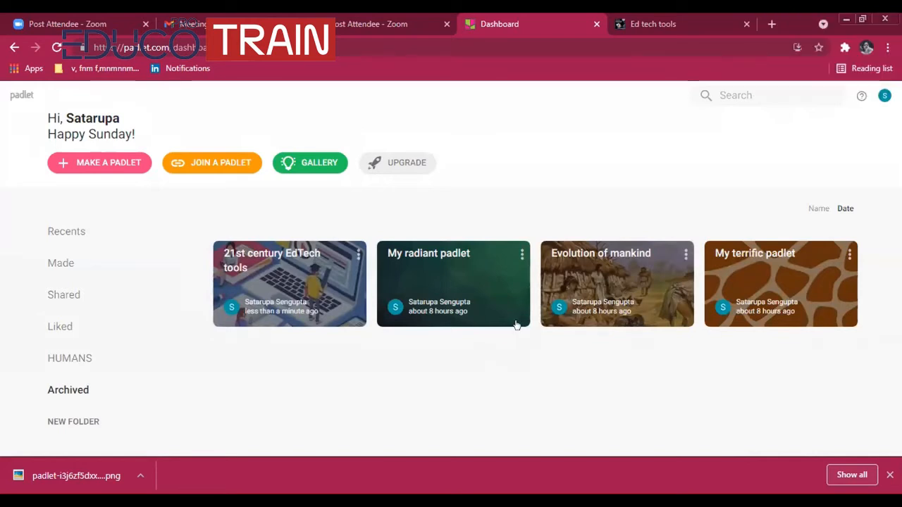
{"action": "left_click", "coordinate": [70, 229]}
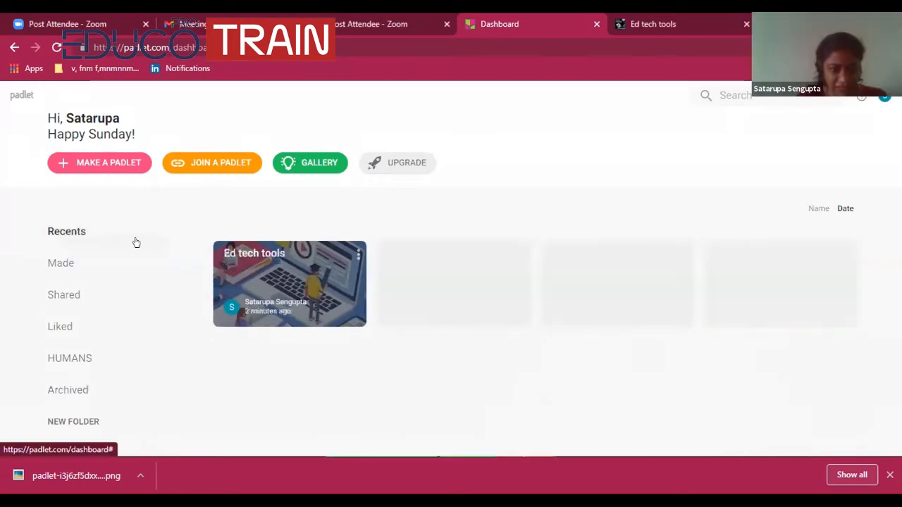
Step: Delete "My terrific padlet" from the archived padlets, entering the displayed confirmation code
{"action": "left_click", "coordinate": [76, 394]}
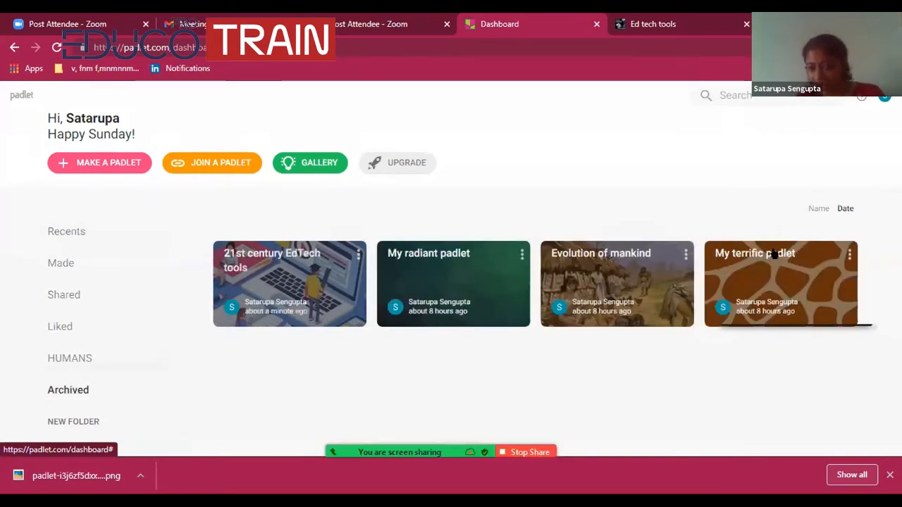
{"action": "left_click", "coordinate": [849, 254]}
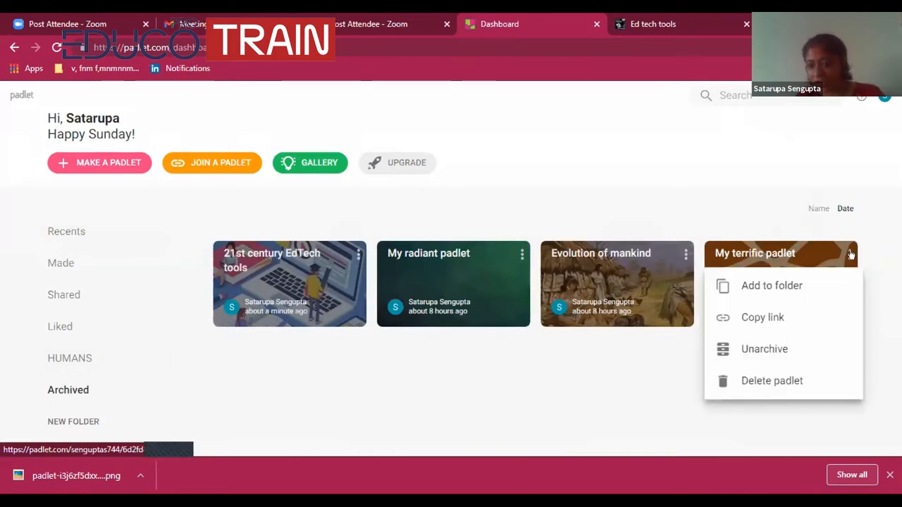
{"action": "left_click", "coordinate": [849, 254]}
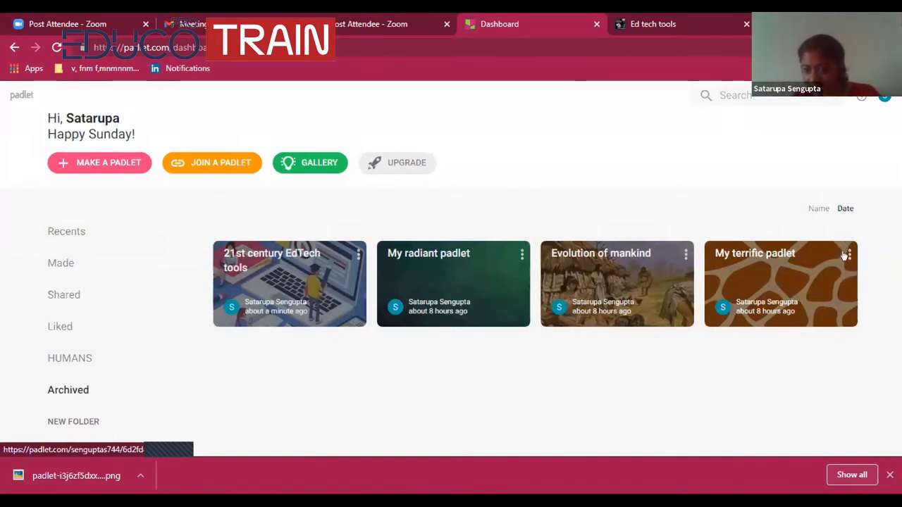
{"action": "left_click", "coordinate": [849, 254]}
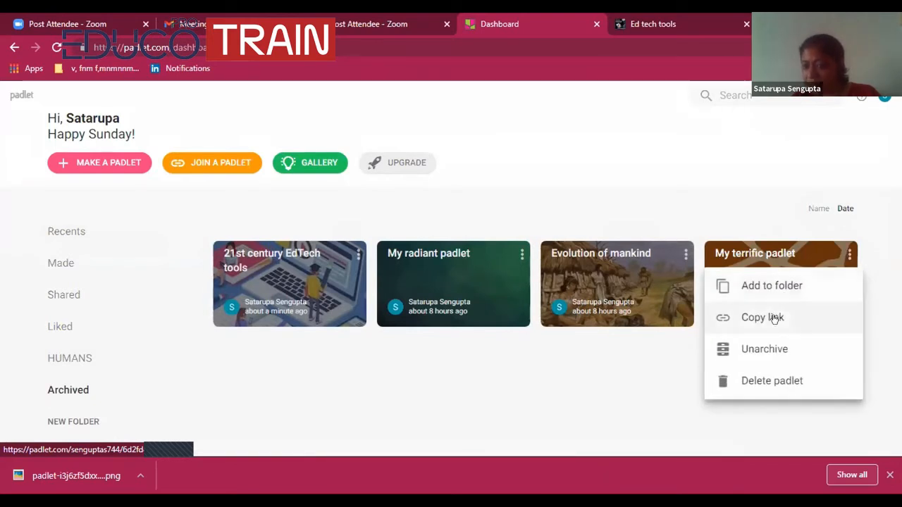
{"action": "left_click", "coordinate": [767, 384]}
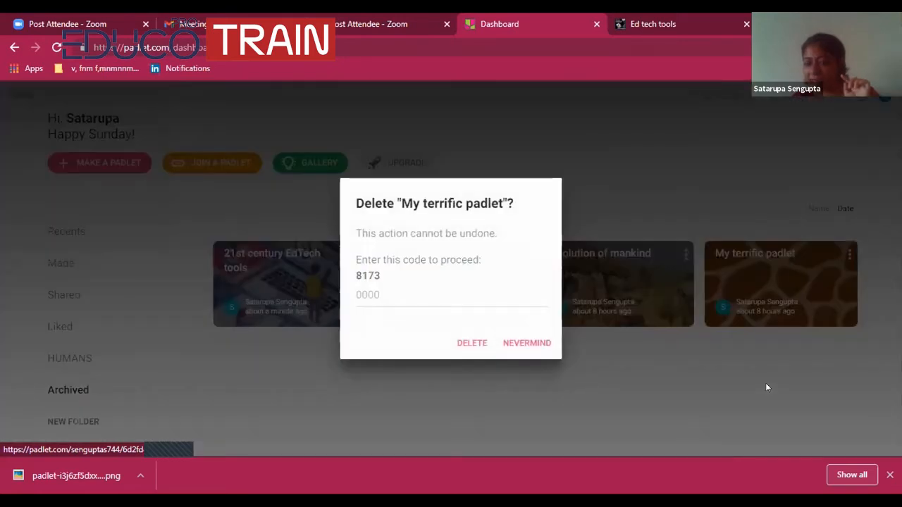
{"action": "left_click", "coordinate": [443, 294]}
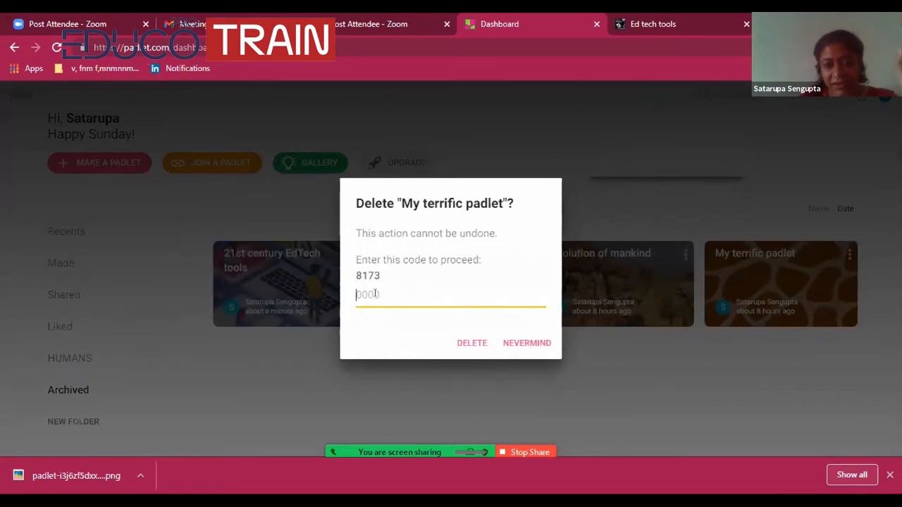
{"action": "type", "text": "8173"}
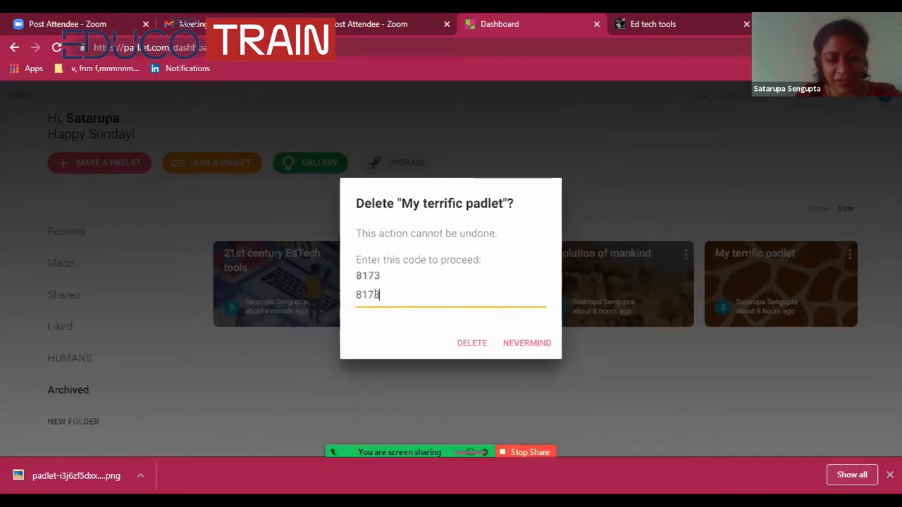
{"action": "left_click", "coordinate": [463, 344]}
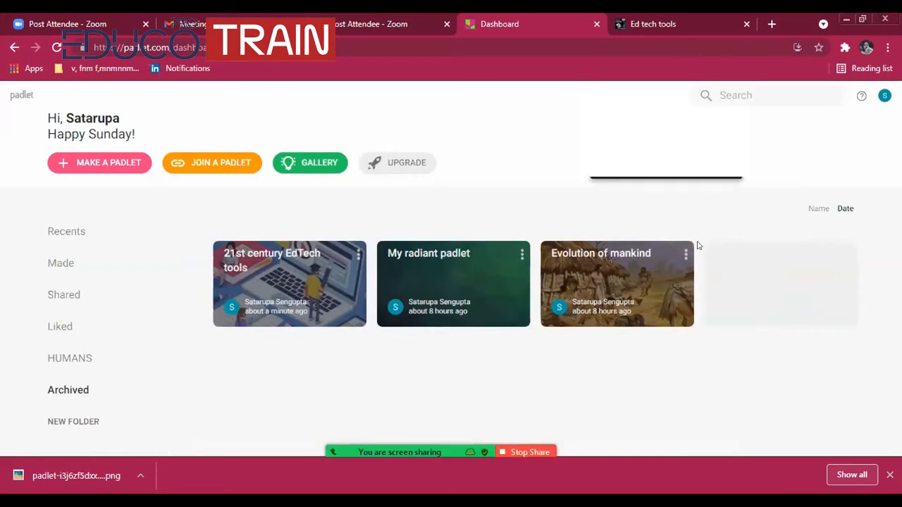
Step: Look at the Upgrade to Pro page and return to the dashboard
{"action": "left_click", "coordinate": [529, 452]}
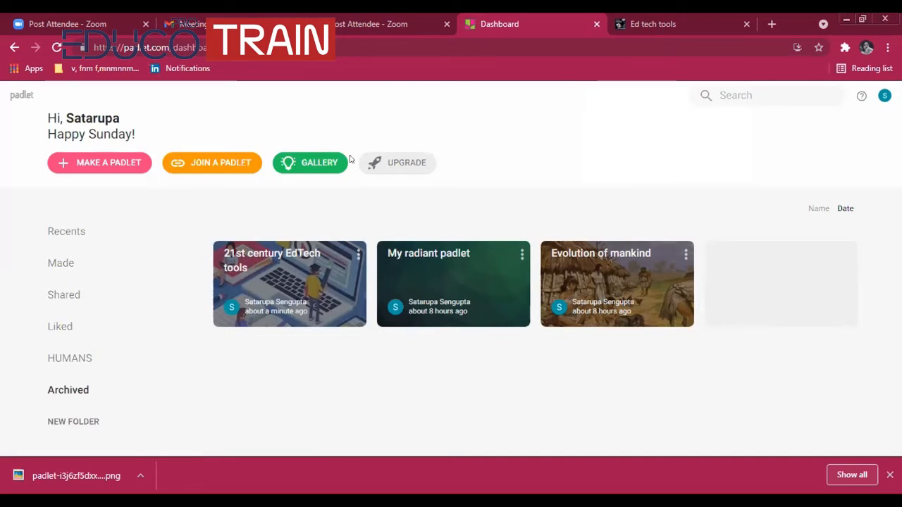
{"action": "left_click", "coordinate": [404, 168]}
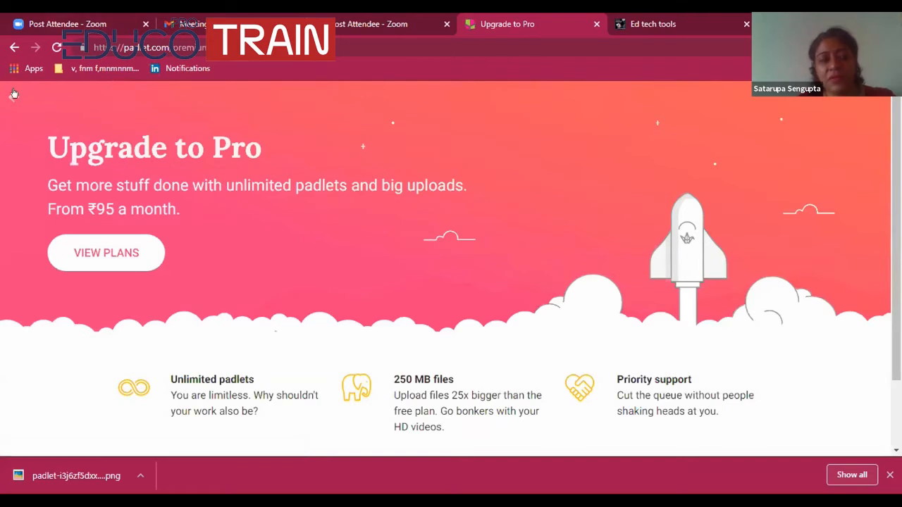
{"action": "left_click", "coordinate": [12, 96]}
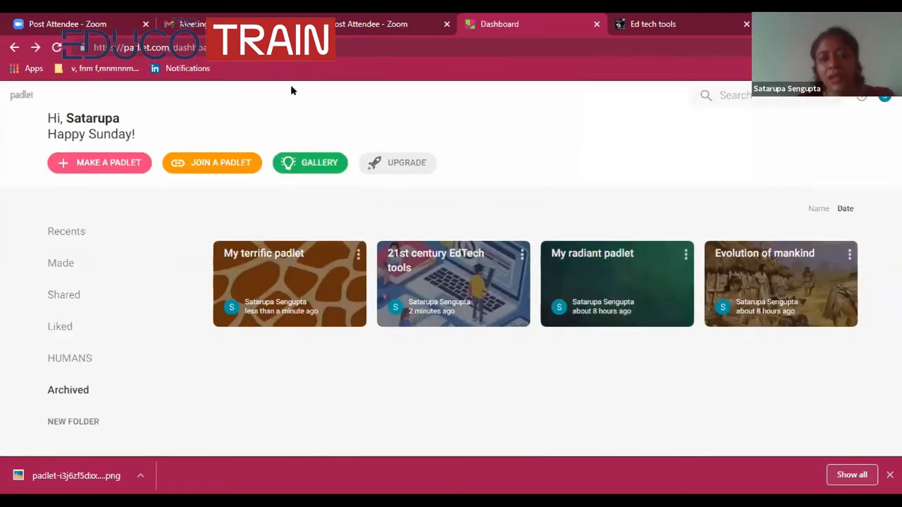
{"action": "left_click", "coordinate": [395, 164]}
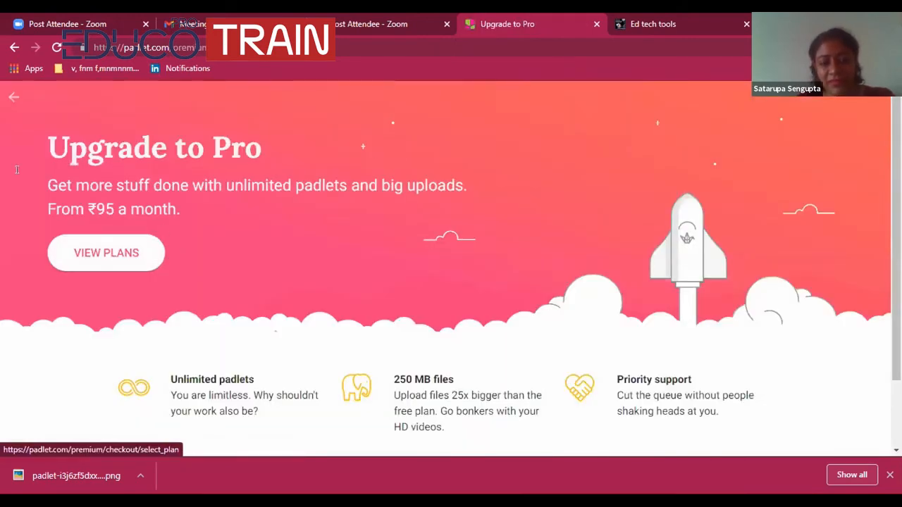
{"action": "left_click", "coordinate": [13, 96]}
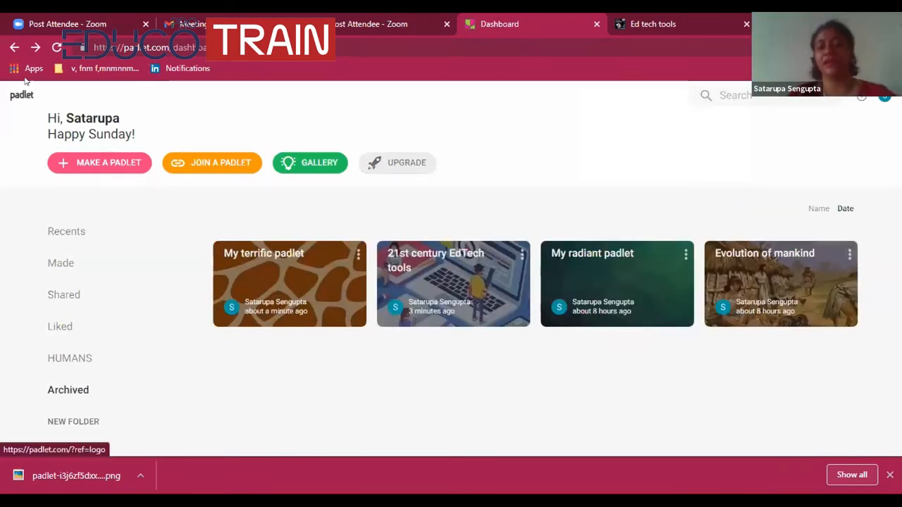
Step: Try to open the archived "21st century EdTech tools" padlet and close its tab
{"action": "left_click", "coordinate": [471, 258]}
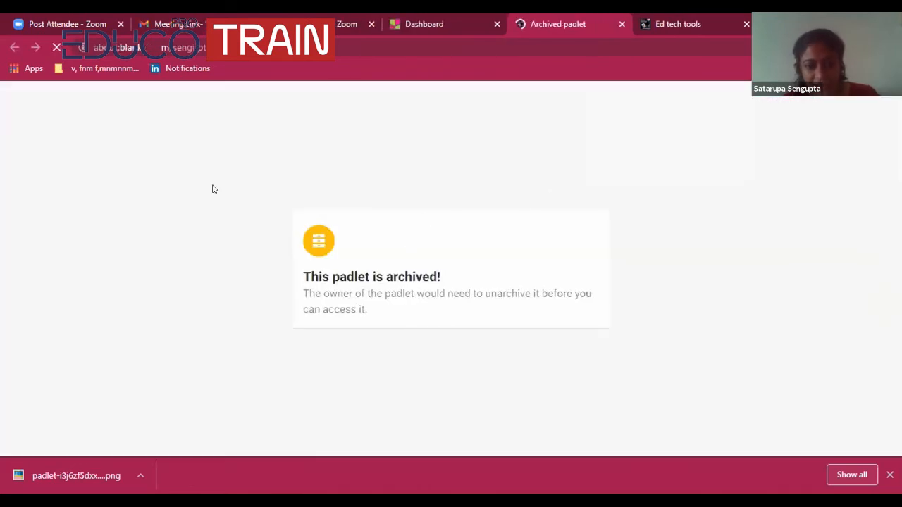
{"action": "left_click", "coordinate": [621, 25]}
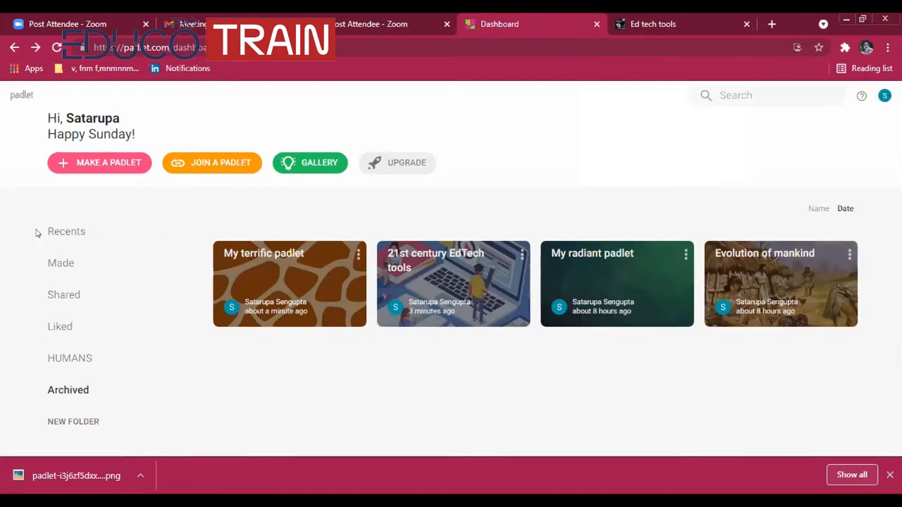
Step: Open the "Ed tech tools" padlet from the recent padlets and look through its posts and comments
{"action": "left_click", "coordinate": [58, 233]}
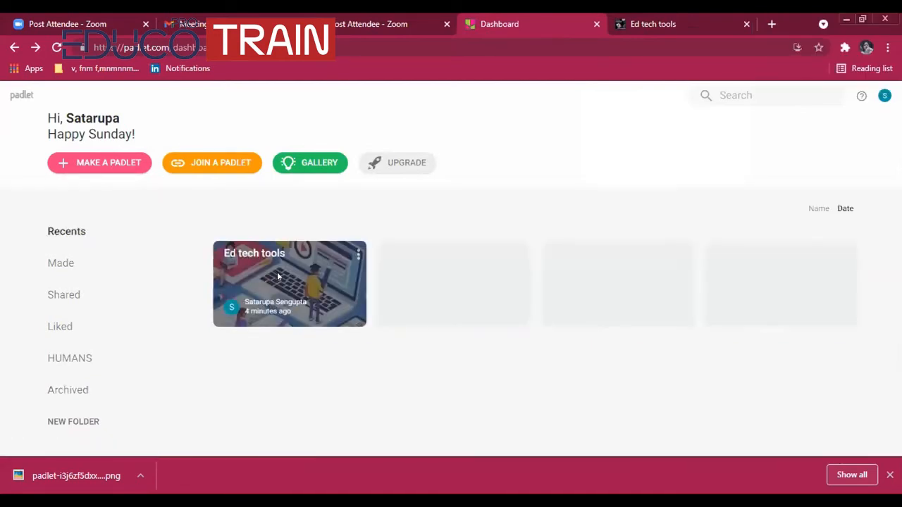
{"action": "left_click", "coordinate": [277, 276]}
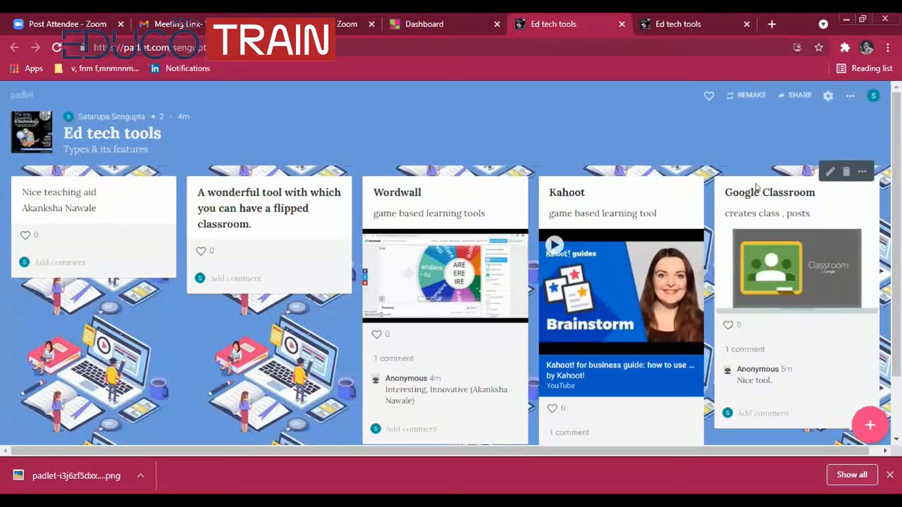
{"action": "scroll", "coordinate": [751, 183], "scroll_direction": "down", "scroll_amount": 1}
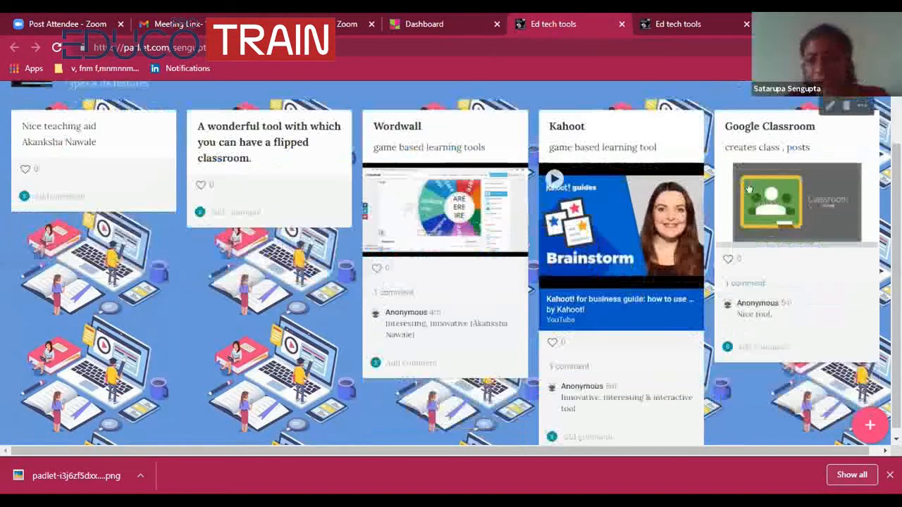